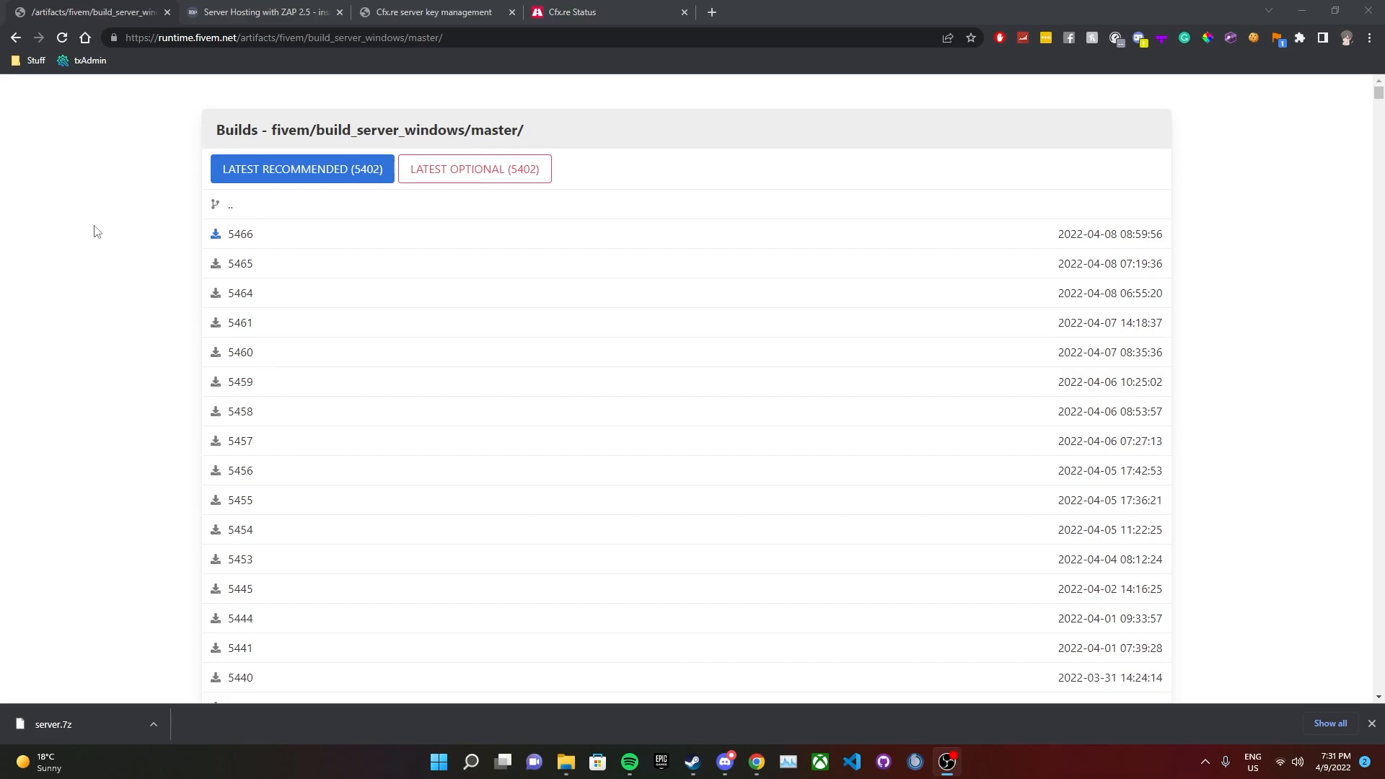
{"action": "left_click", "coordinate": [131, 40]}
{"action": "left_click_drag", "start_coordinate": [131, 40], "coordinate": [344, 40]}
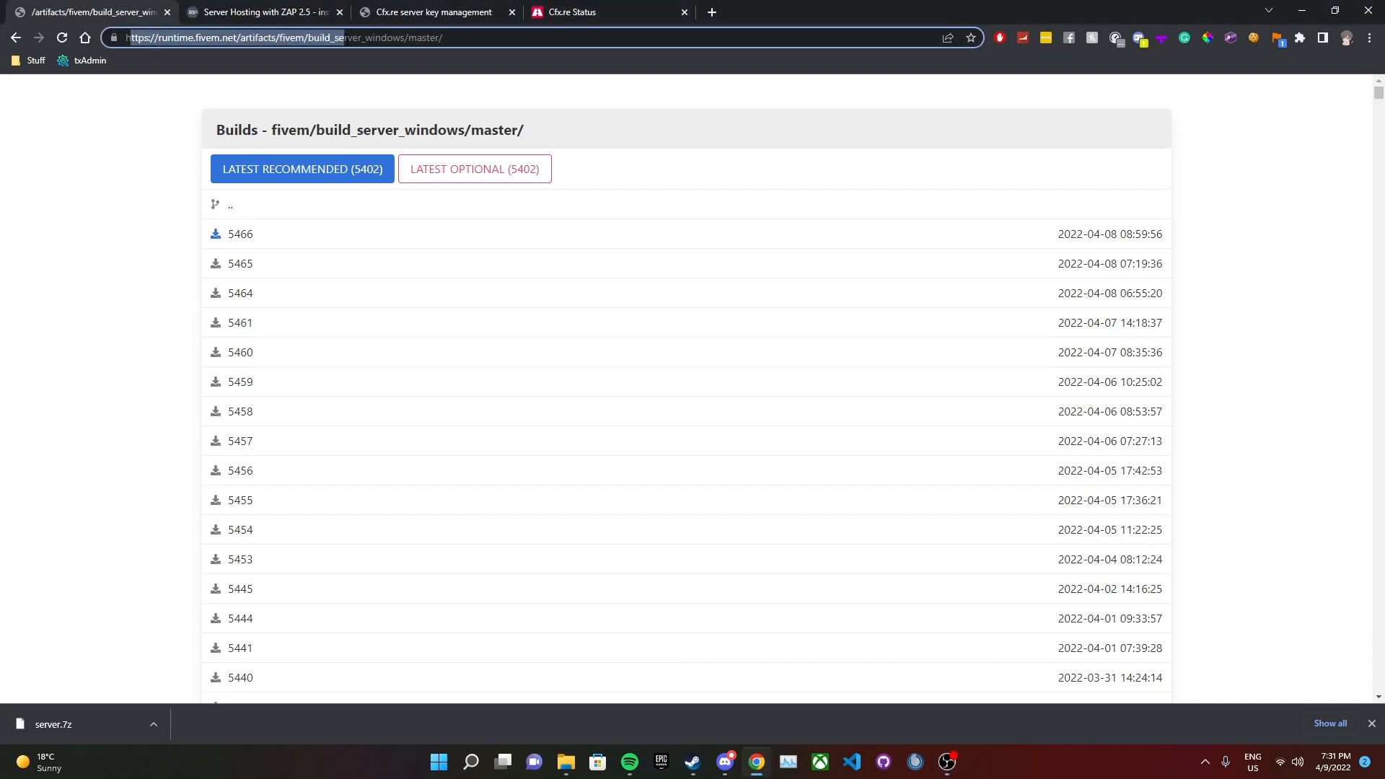
{"action": "left_click", "coordinate": [346, 94]}
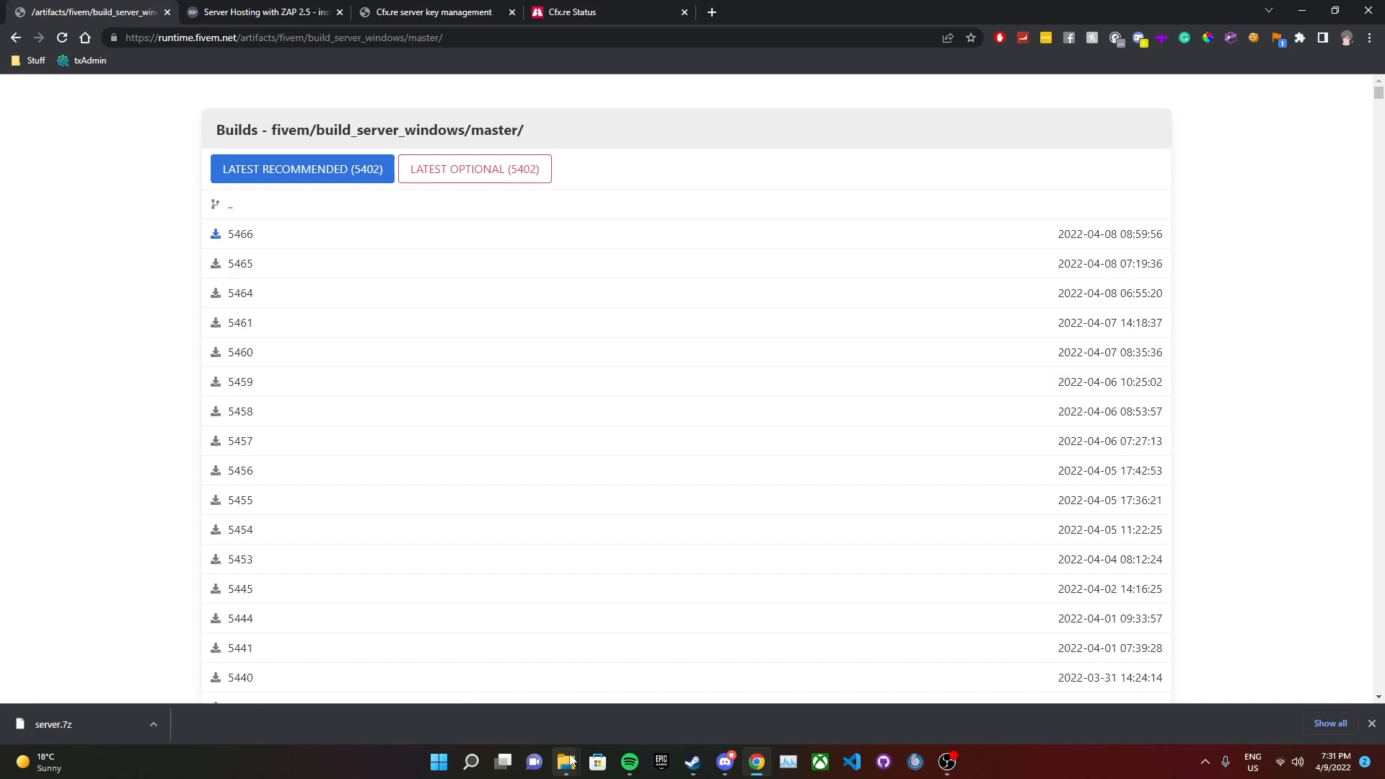
Switch to File Explorer and bring up both the empty FiveMServer folder and the Downloads folder
{"action": "mouse_move", "coordinate": [560, 743]}
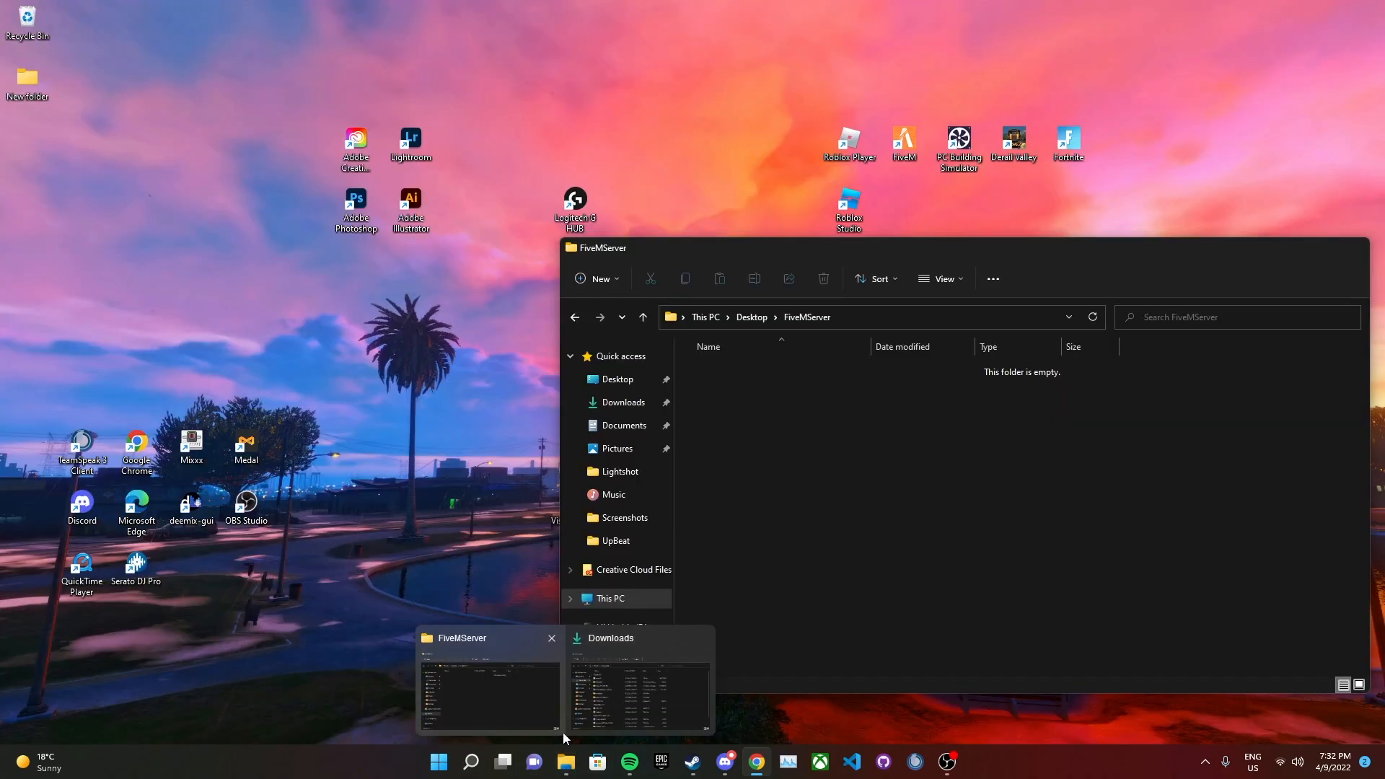
{"action": "left_click", "coordinate": [563, 733]}
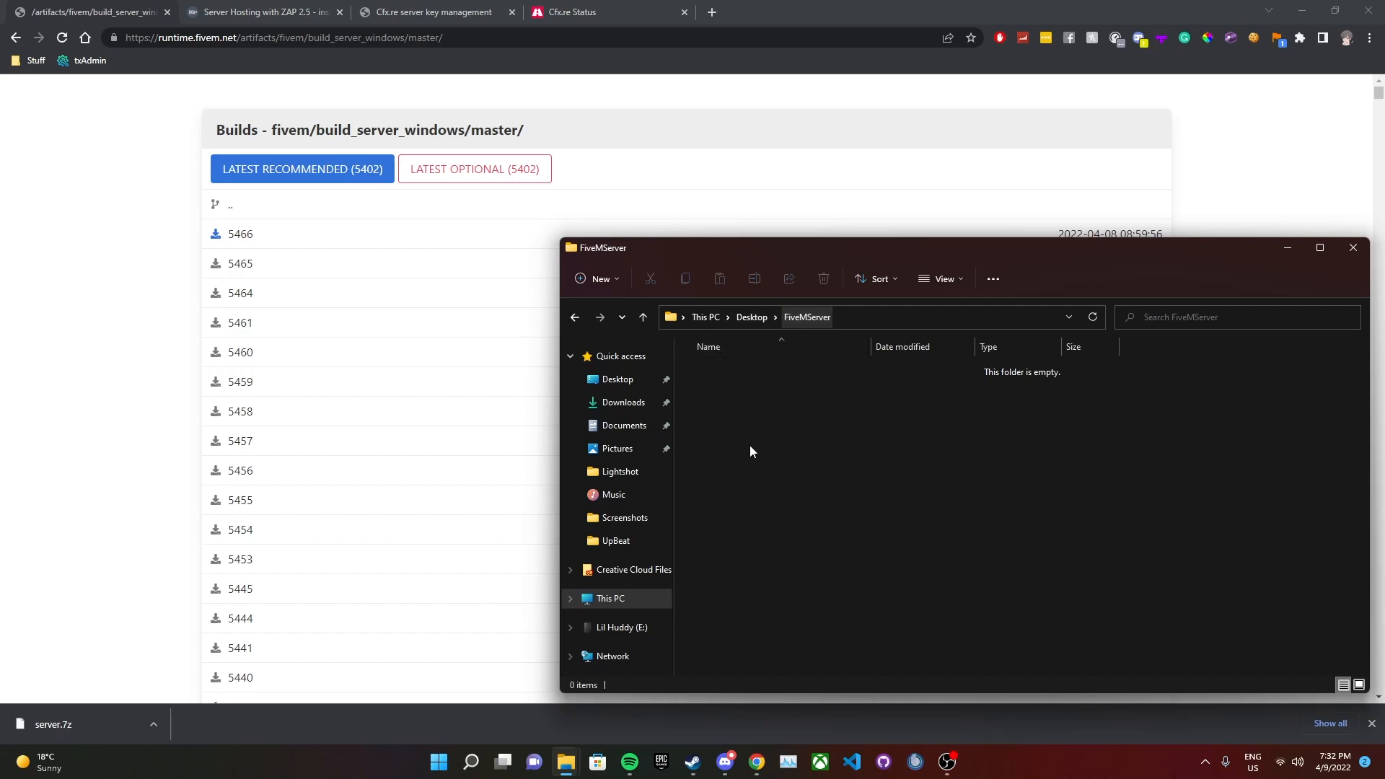
{"action": "mouse_move", "coordinate": [565, 762]}
{"action": "left_click", "coordinate": [614, 709]}
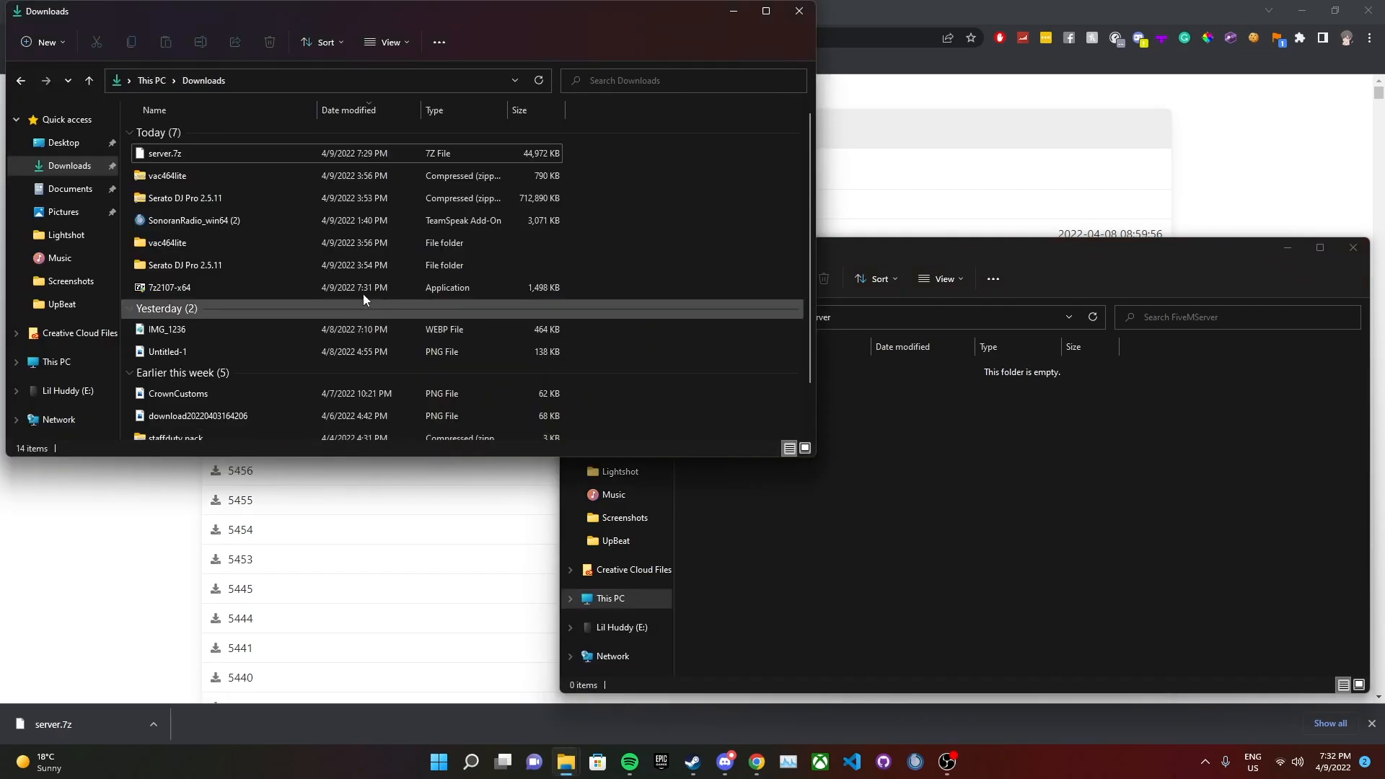
Open the server.7z archive from Downloads in 7-Zip and look through its contents
{"action": "left_click", "coordinate": [400, 155]}
{"action": "right_click", "coordinate": [402, 155]}
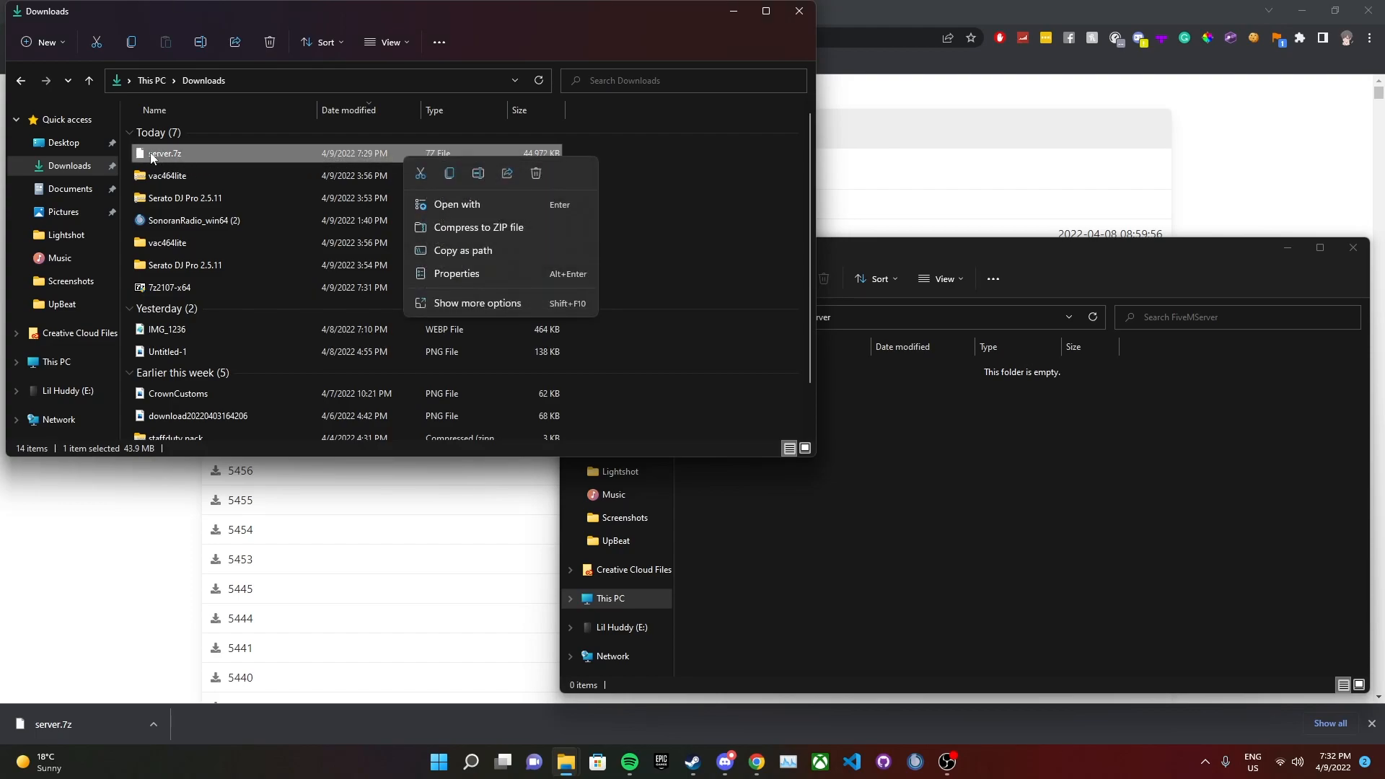
{"action": "left_click", "coordinate": [439, 303]}
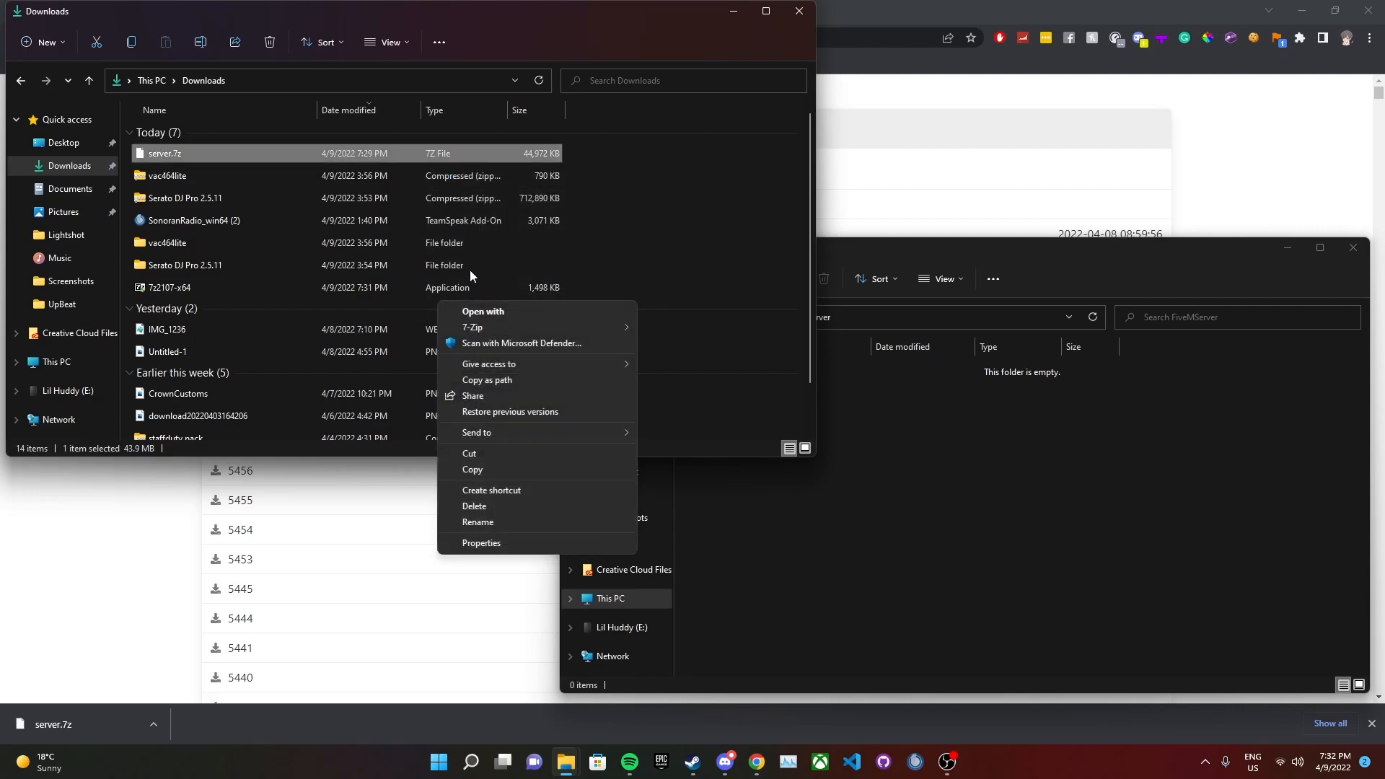
{"action": "mouse_move", "coordinate": [621, 326]}
{"action": "left_click", "coordinate": [672, 329]}
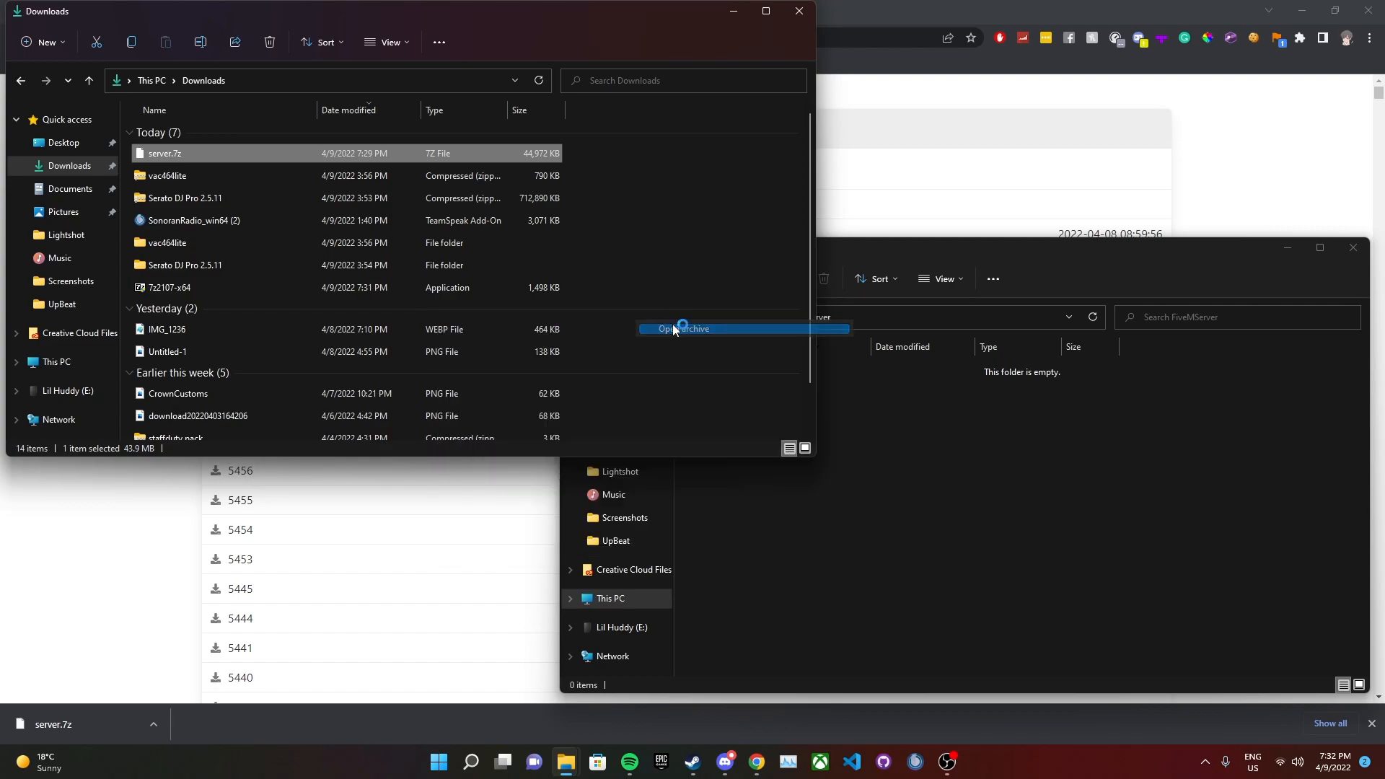
{"action": "scroll", "coordinate": [330, 451], "scroll_direction": "down", "scroll_amount": 20}
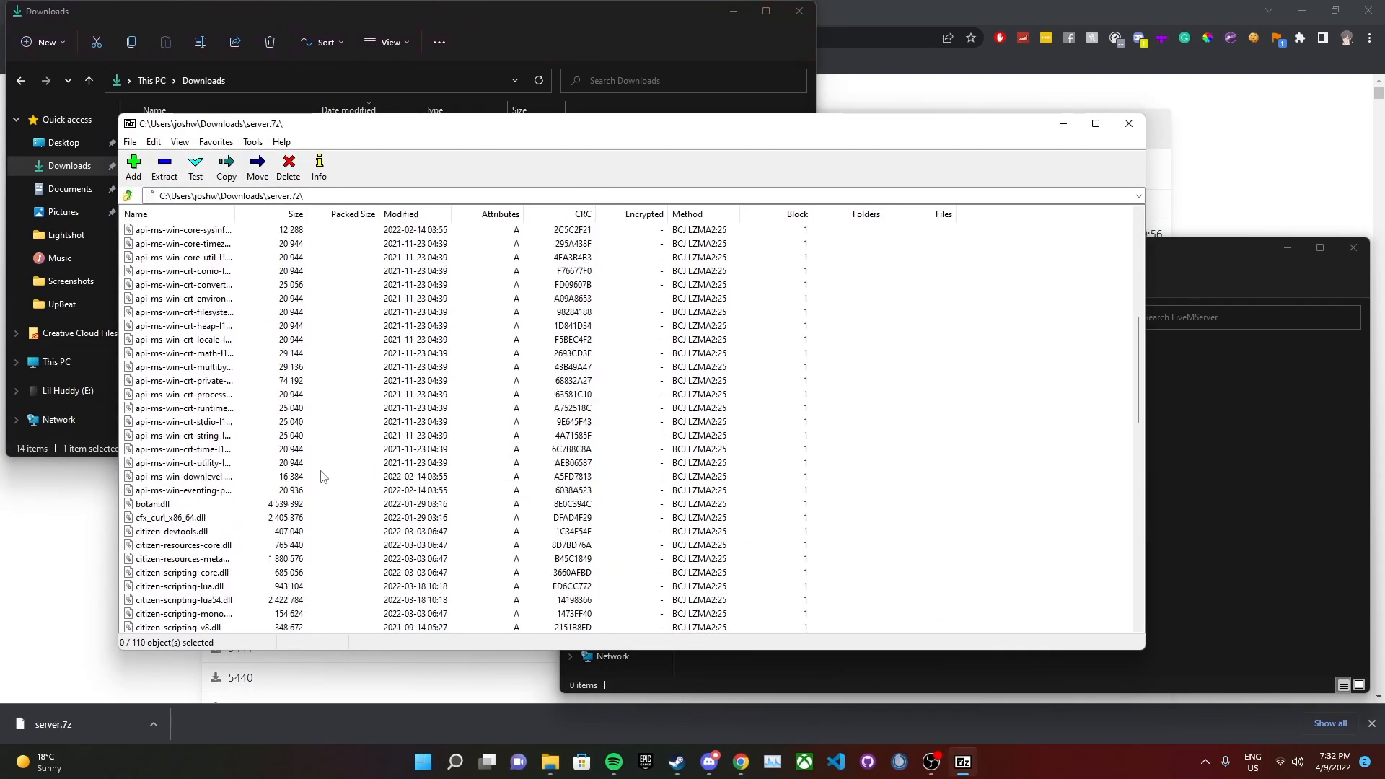
{"action": "scroll", "coordinate": [321, 482], "scroll_direction": "down", "scroll_amount": 5}
{"action": "scroll", "coordinate": [321, 482], "scroll_direction": "up", "scroll_amount": 8}
{"action": "scroll", "coordinate": [180, 480], "scroll_direction": "up", "scroll_amount": 3}
{"action": "scroll", "coordinate": [180, 480], "scroll_direction": "up", "scroll_amount": 15}
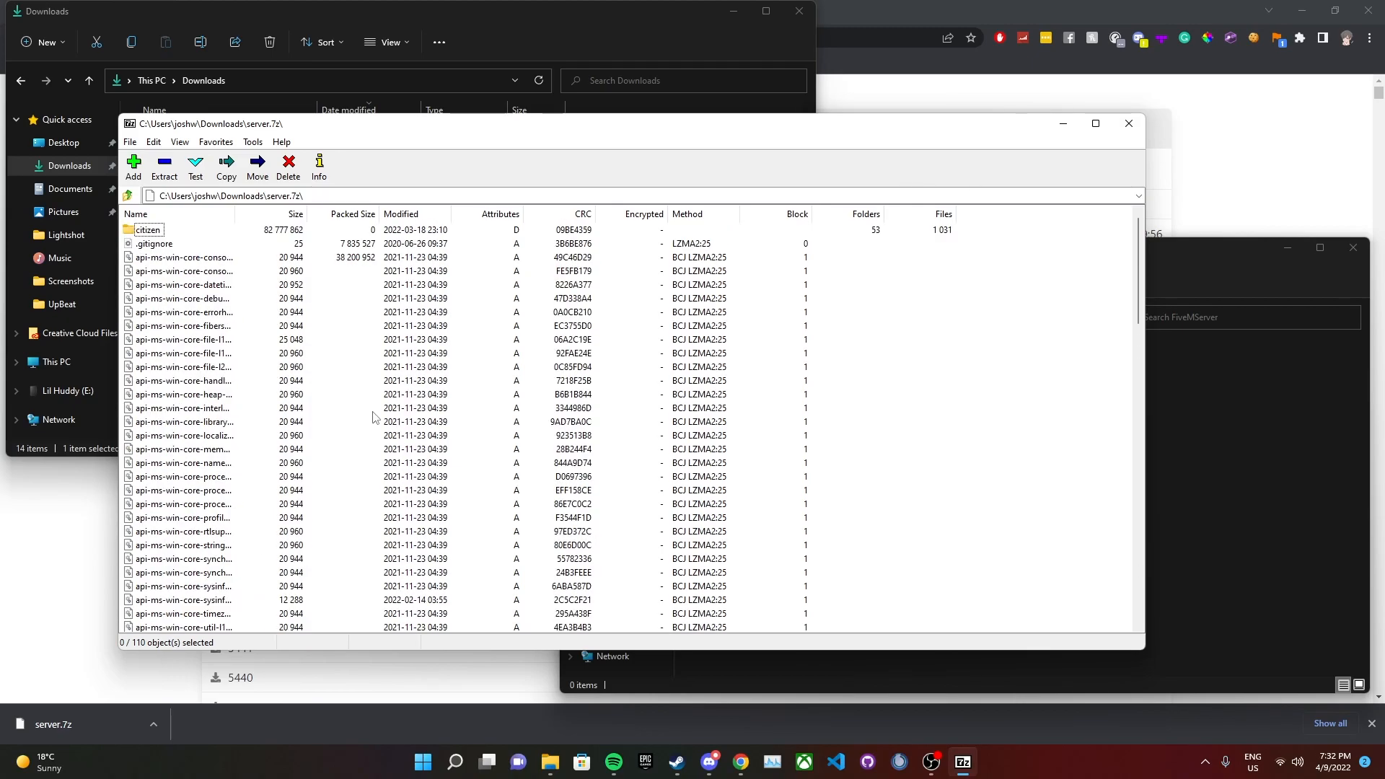
Create a new folder named FXServer inside the FiveMServer folder
{"action": "left_click", "coordinate": [1178, 427]}
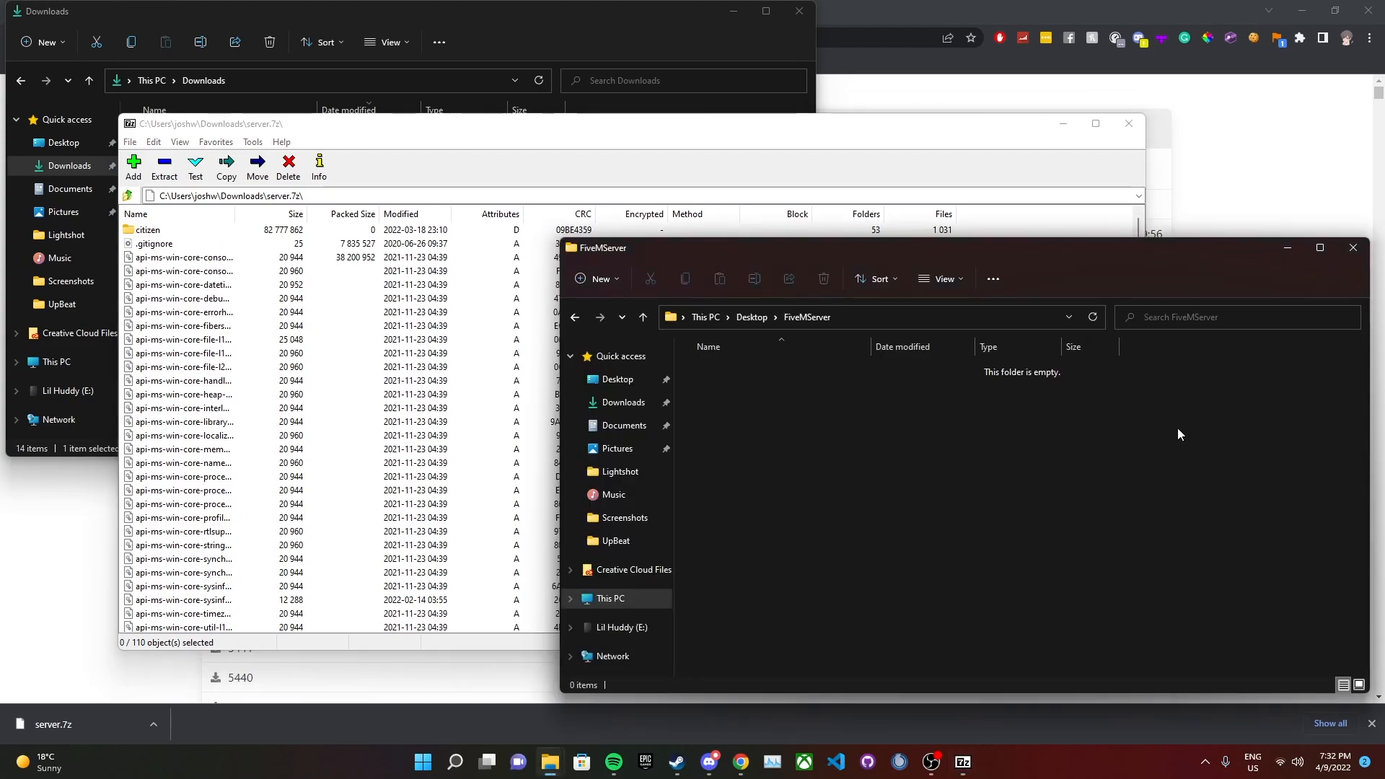
{"action": "right_click", "coordinate": [897, 437]}
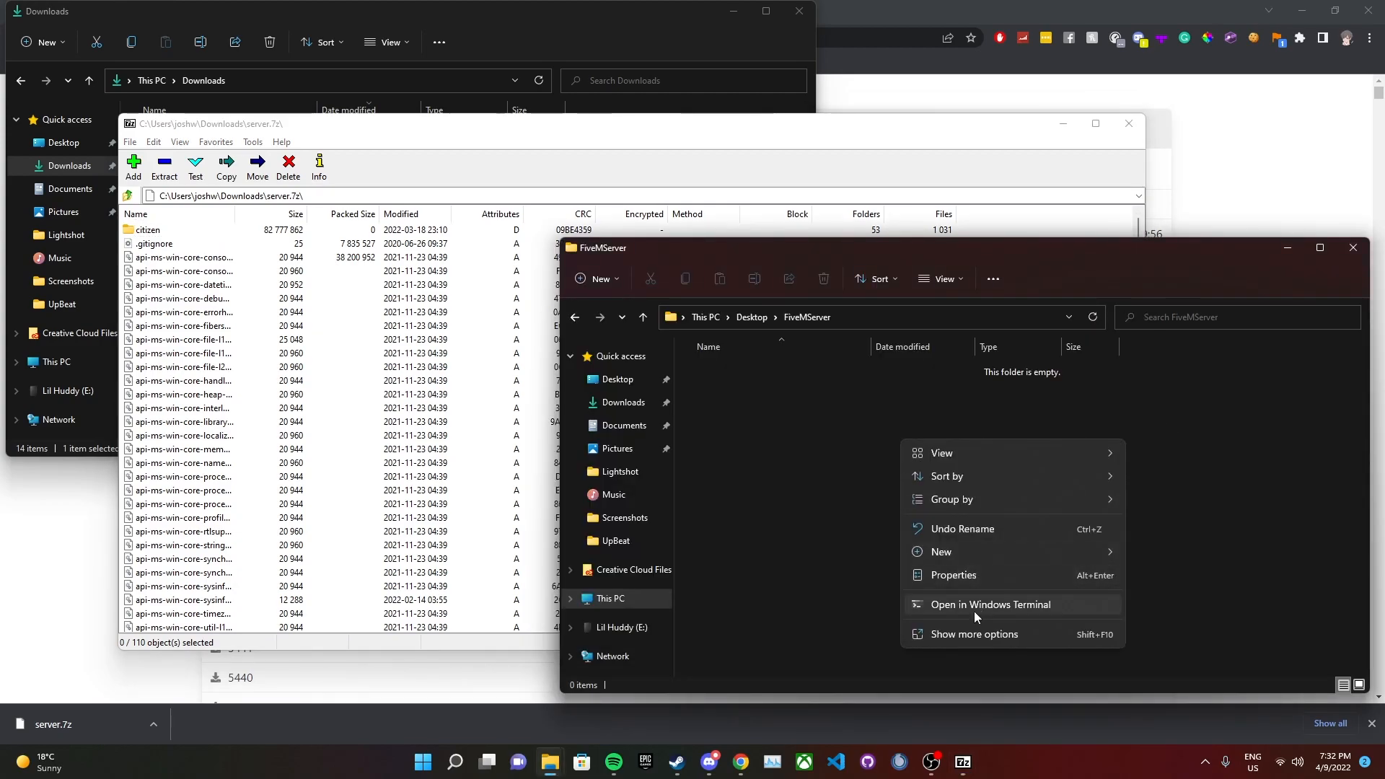
{"action": "mouse_move", "coordinate": [978, 558]}
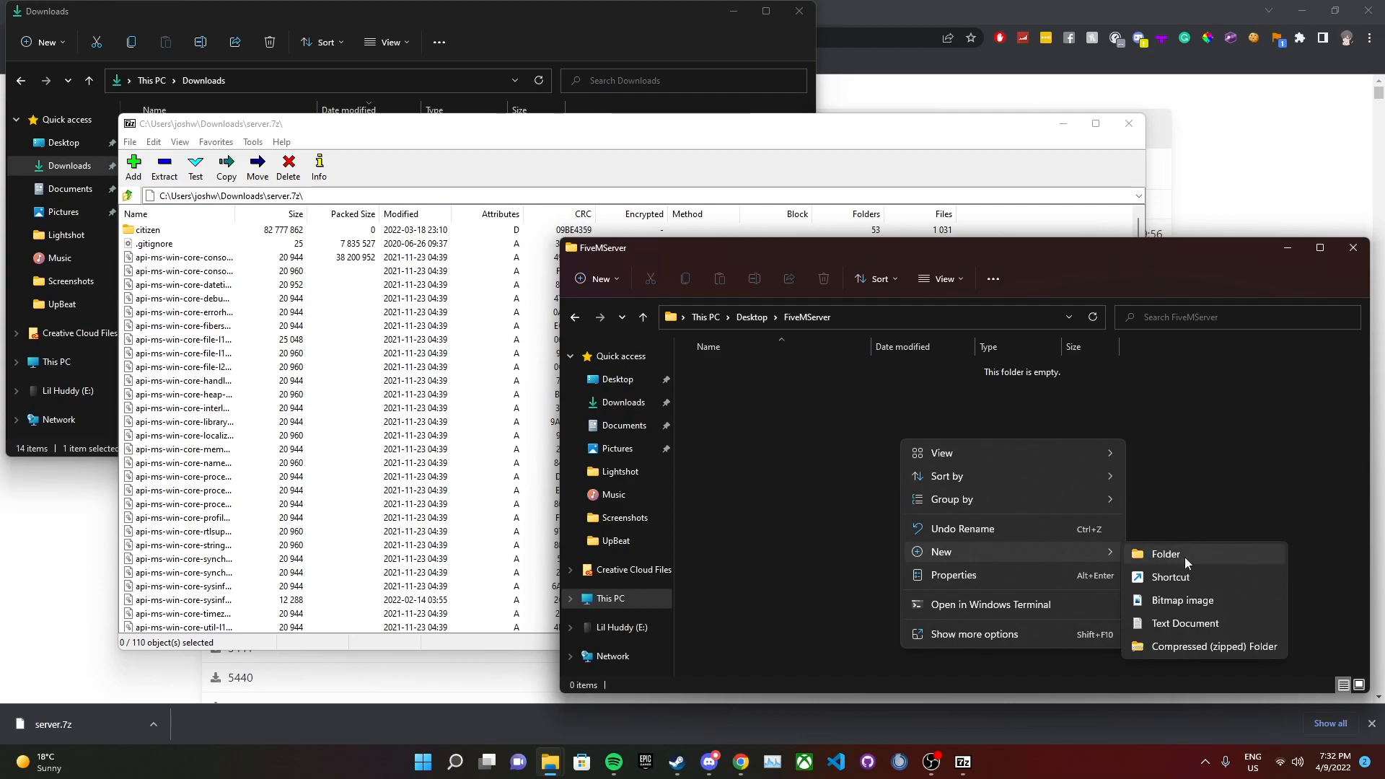
{"action": "left_click", "coordinate": [1185, 557]}
{"action": "type", "text": "FXServer"}
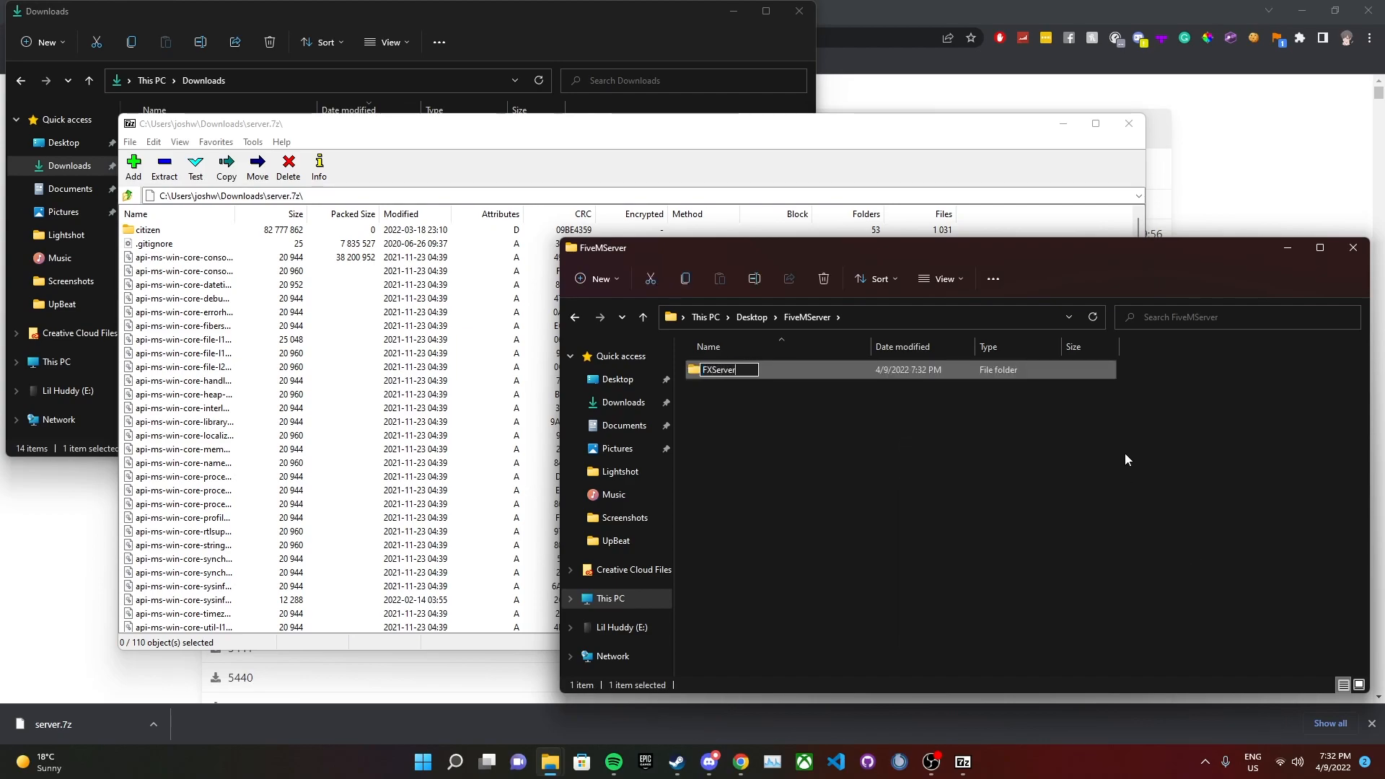
{"action": "key", "text": "Return"}
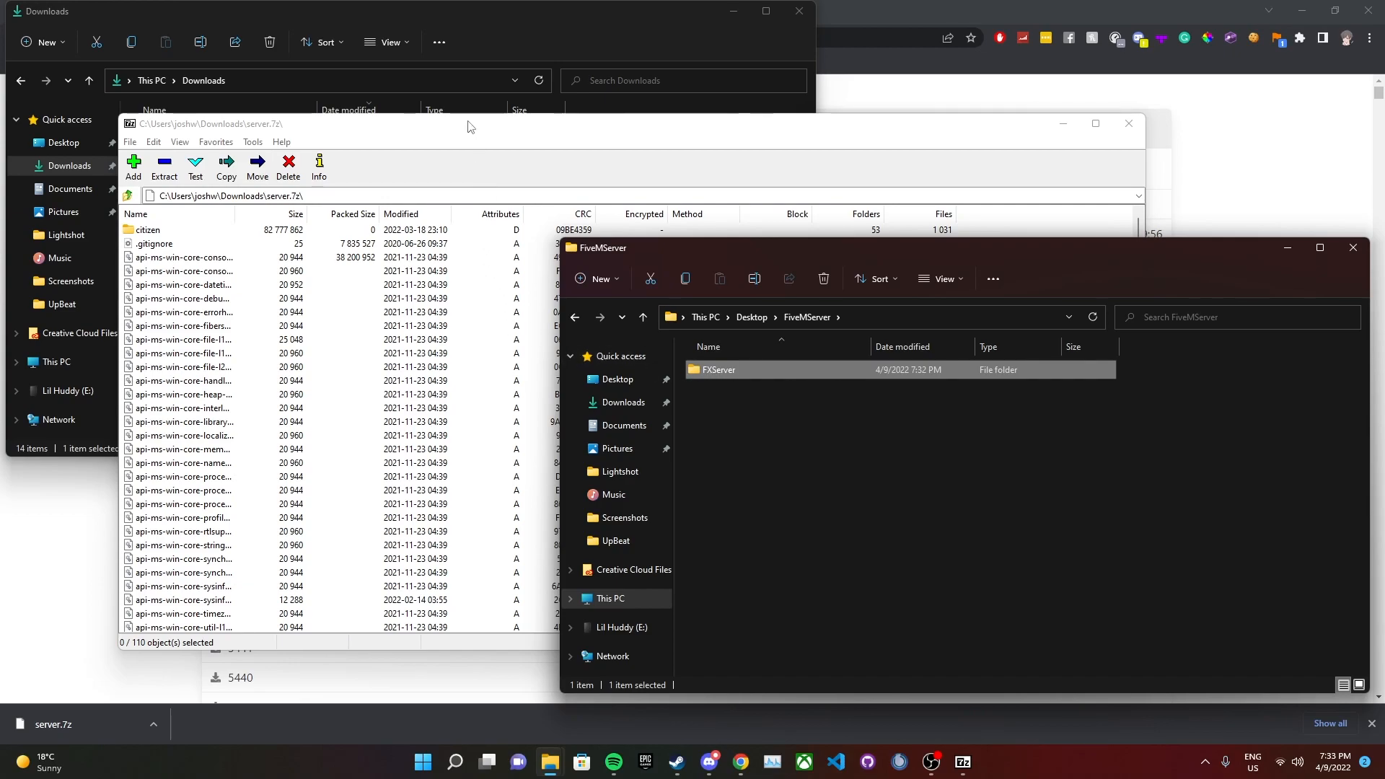
Arrange the archive window beside the FiveMServer window and extract all of the server.7z contents into the FXServer folder
{"action": "left_click_drag", "start_coordinate": [984, 126], "coordinate": [926, 126]}
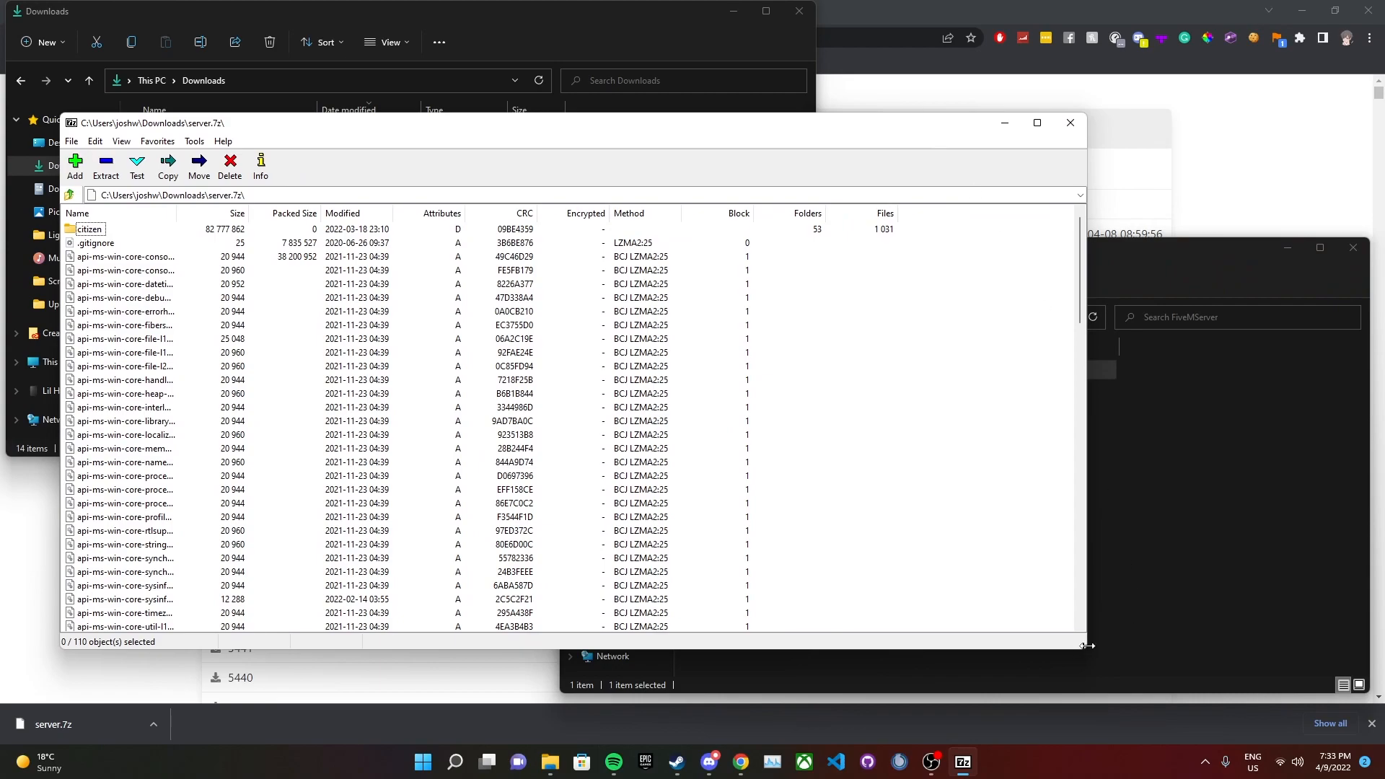
{"action": "left_click_drag", "start_coordinate": [1086, 648], "coordinate": [527, 645]}
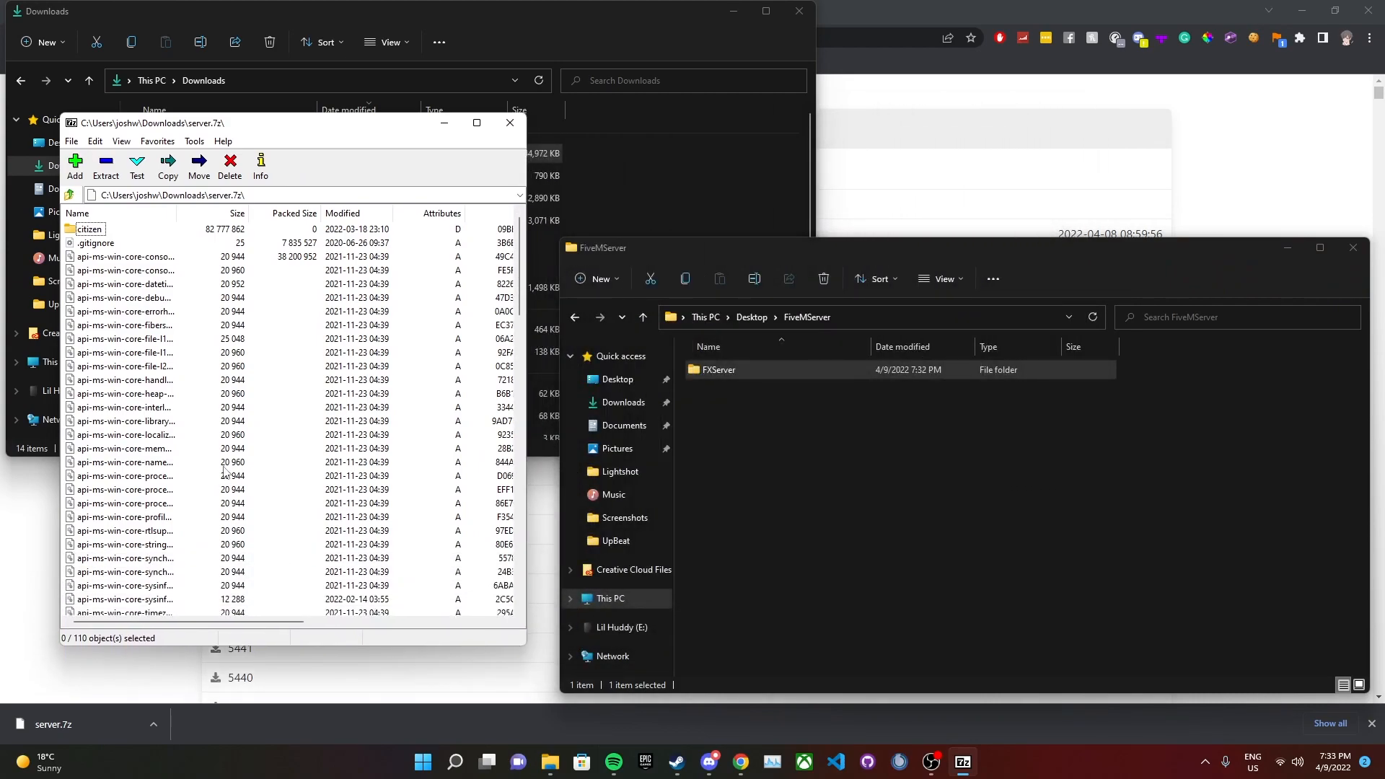
{"action": "left_click", "coordinate": [99, 233]}
{"action": "scroll", "coordinate": [99, 240], "scroll_direction": "down", "scroll_amount": 20}
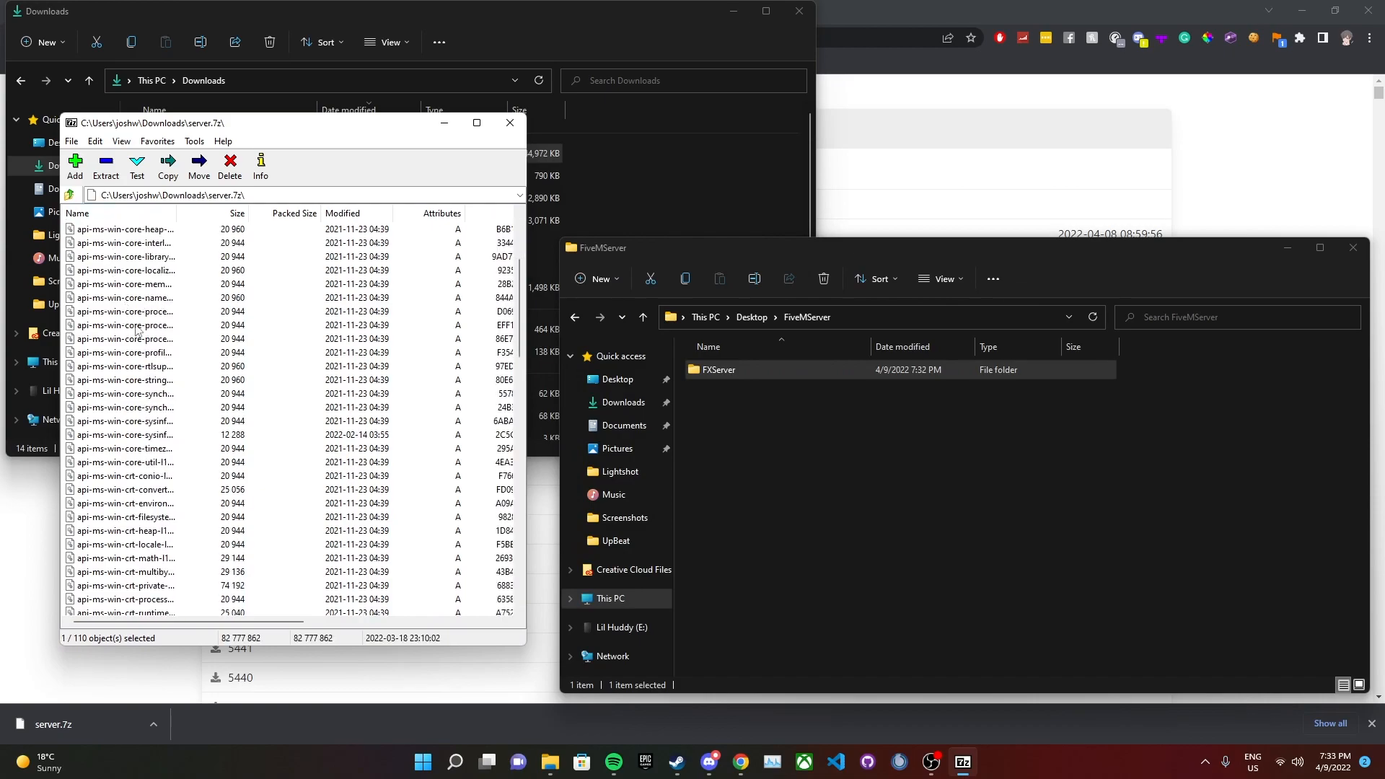
{"action": "scroll", "coordinate": [142, 359], "scroll_direction": "down", "scroll_amount": 3}
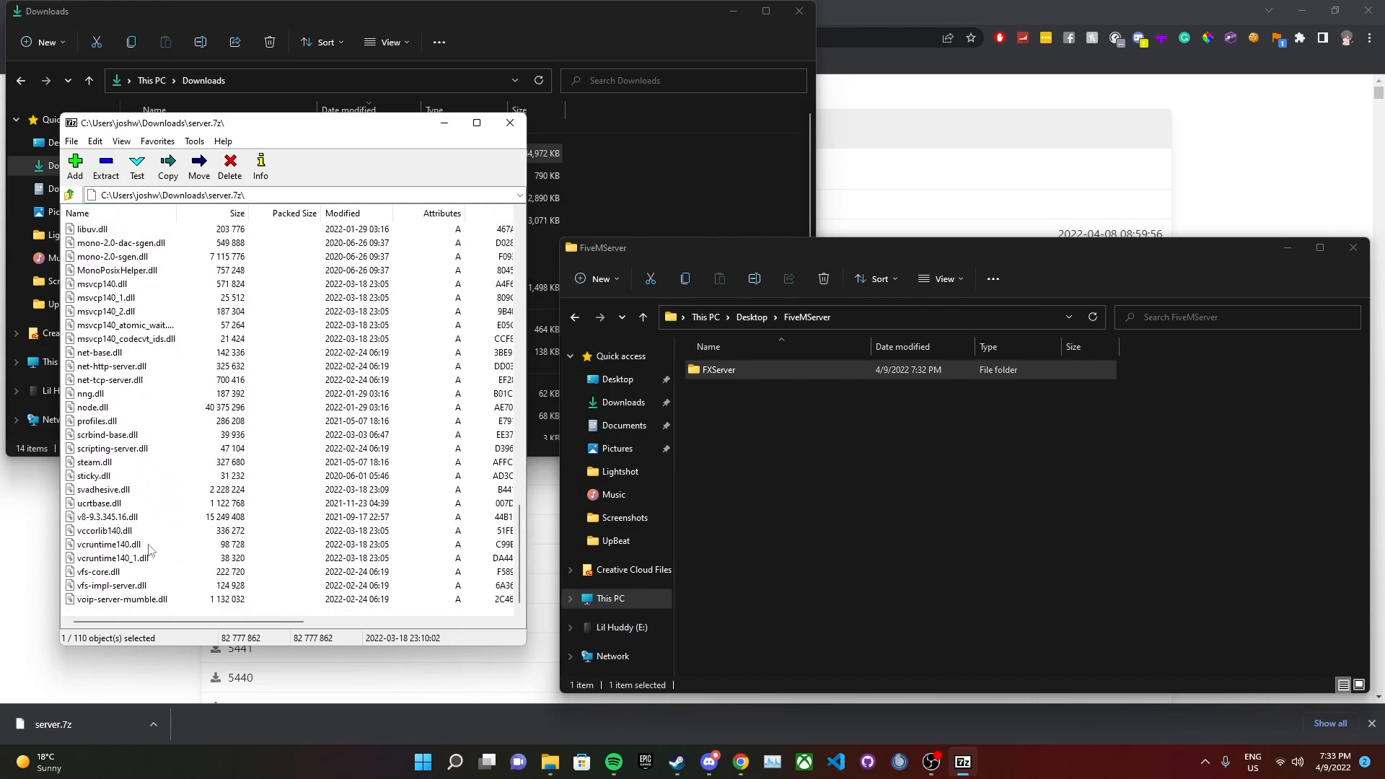
{"action": "key", "text": "ctrl+a"}
{"action": "left_click_drag", "start_coordinate": [79, 462], "coordinate": [820, 370]}
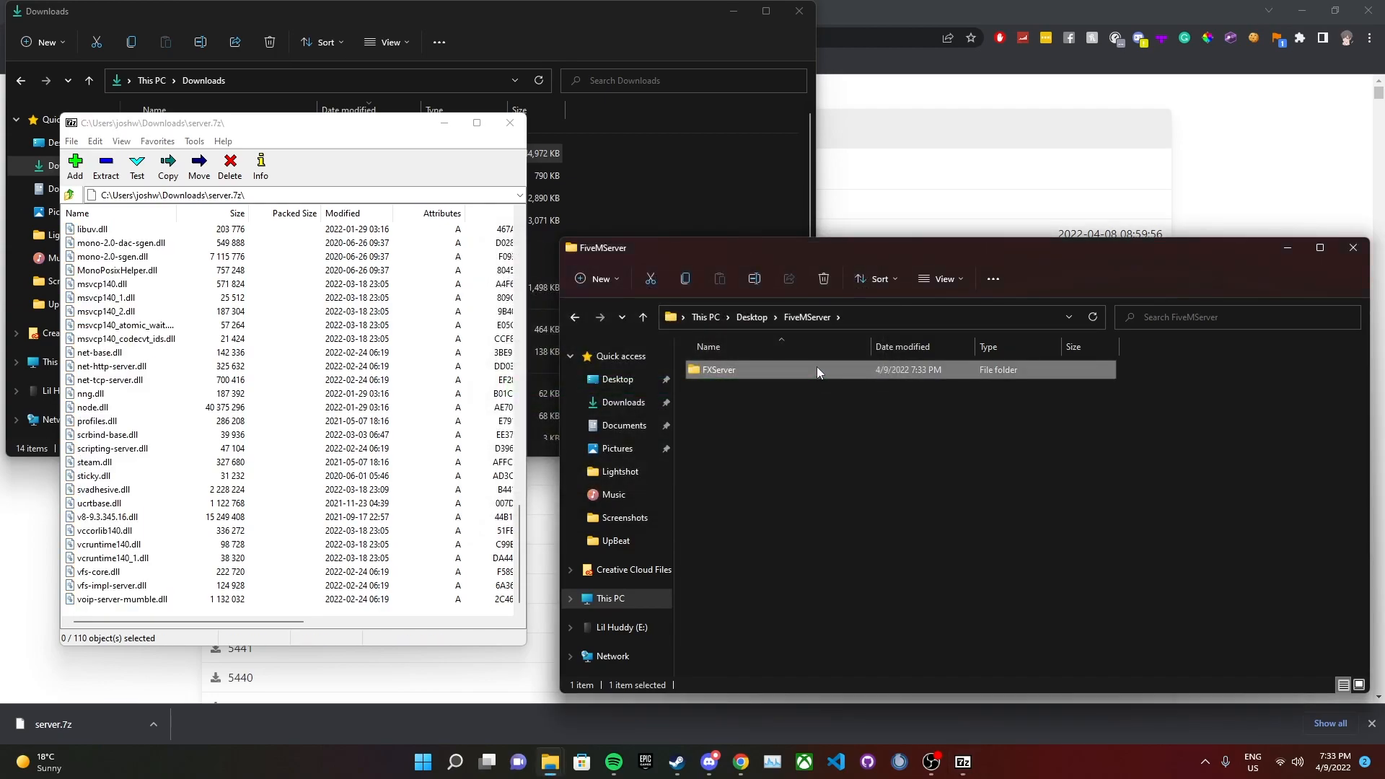
Open the FXServer folder to check the extracted files, and close the 7-Zip and Downloads windows
{"action": "double_click", "coordinate": [817, 366]}
{"action": "scroll", "coordinate": [777, 466], "scroll_direction": "down", "scroll_amount": 9}
{"action": "scroll", "coordinate": [778, 466], "scroll_direction": "down", "scroll_amount": 15}
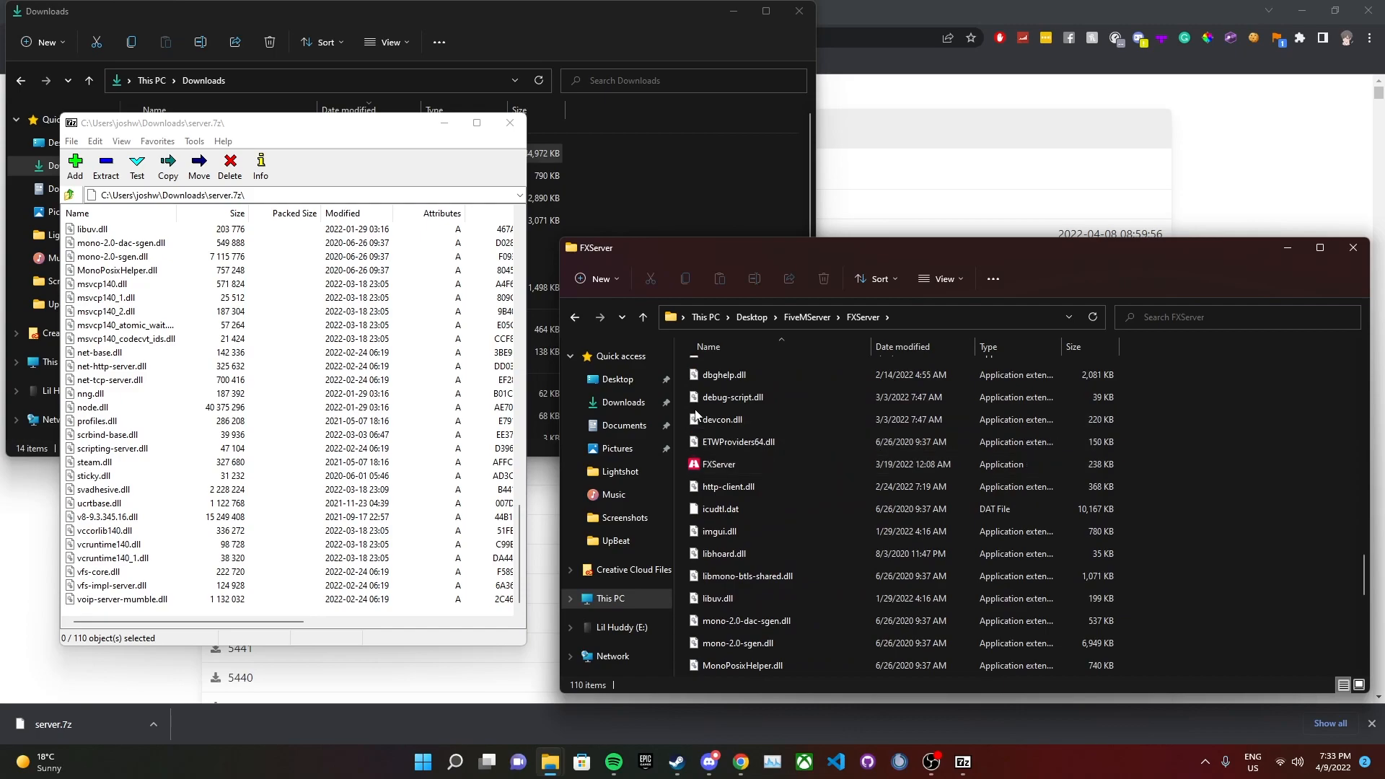
{"action": "left_click", "coordinate": [511, 124]}
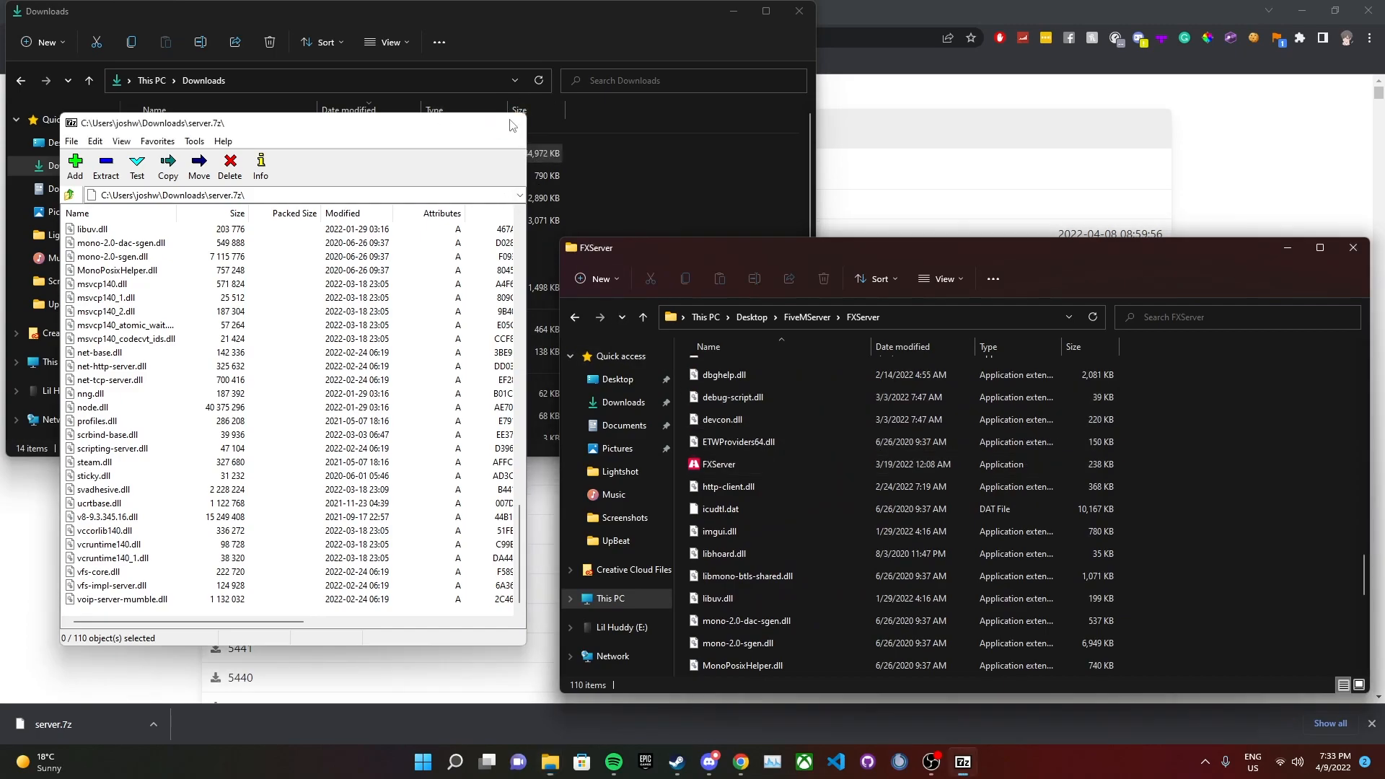
{"action": "left_click", "coordinate": [799, 11]}
{"action": "left_click_drag", "start_coordinate": [872, 248], "coordinate": [552, 152]}
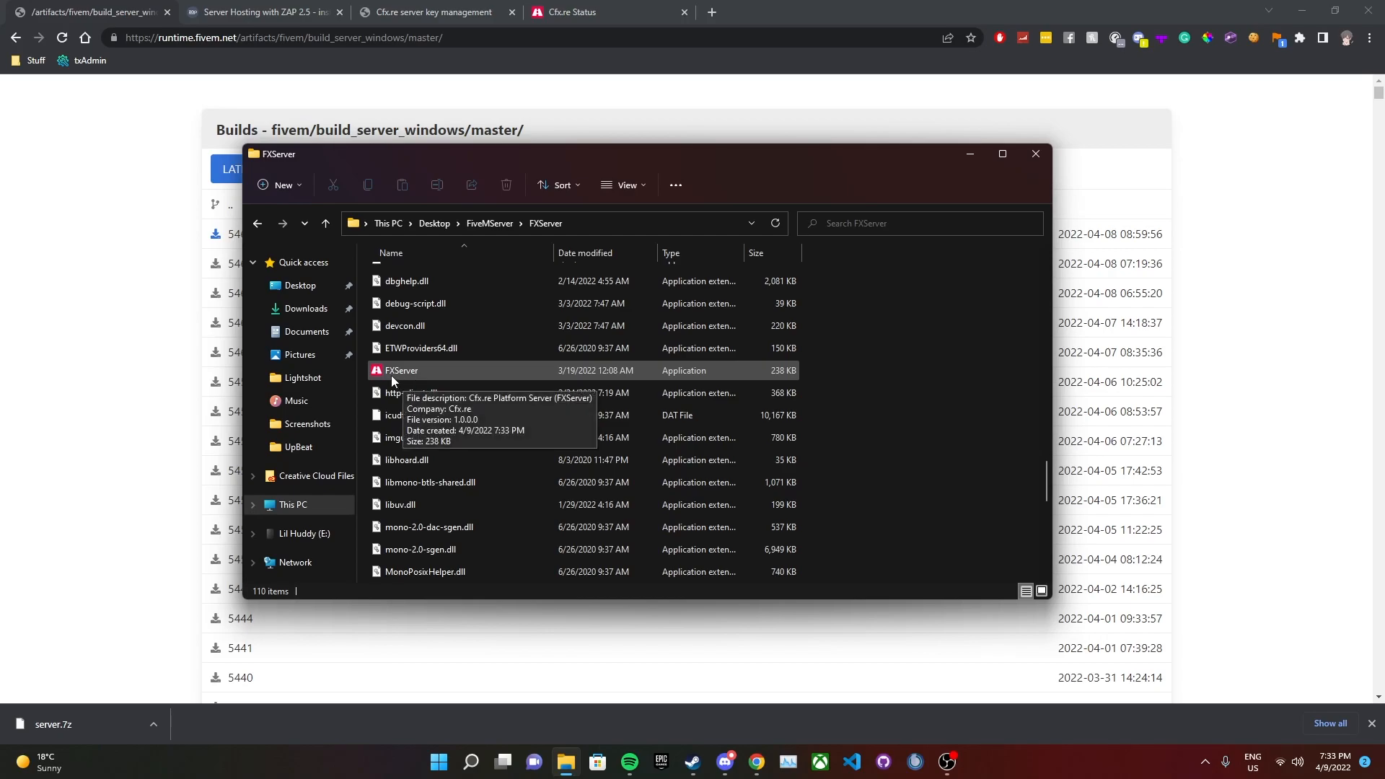
Launch the FXServer application from the extracted files and allow it access through Windows Defender Firewall
{"action": "scroll", "coordinate": [390, 379], "scroll_direction": "up", "scroll_amount": 2}
{"action": "scroll", "coordinate": [413, 422], "scroll_direction": "down", "scroll_amount": 1}
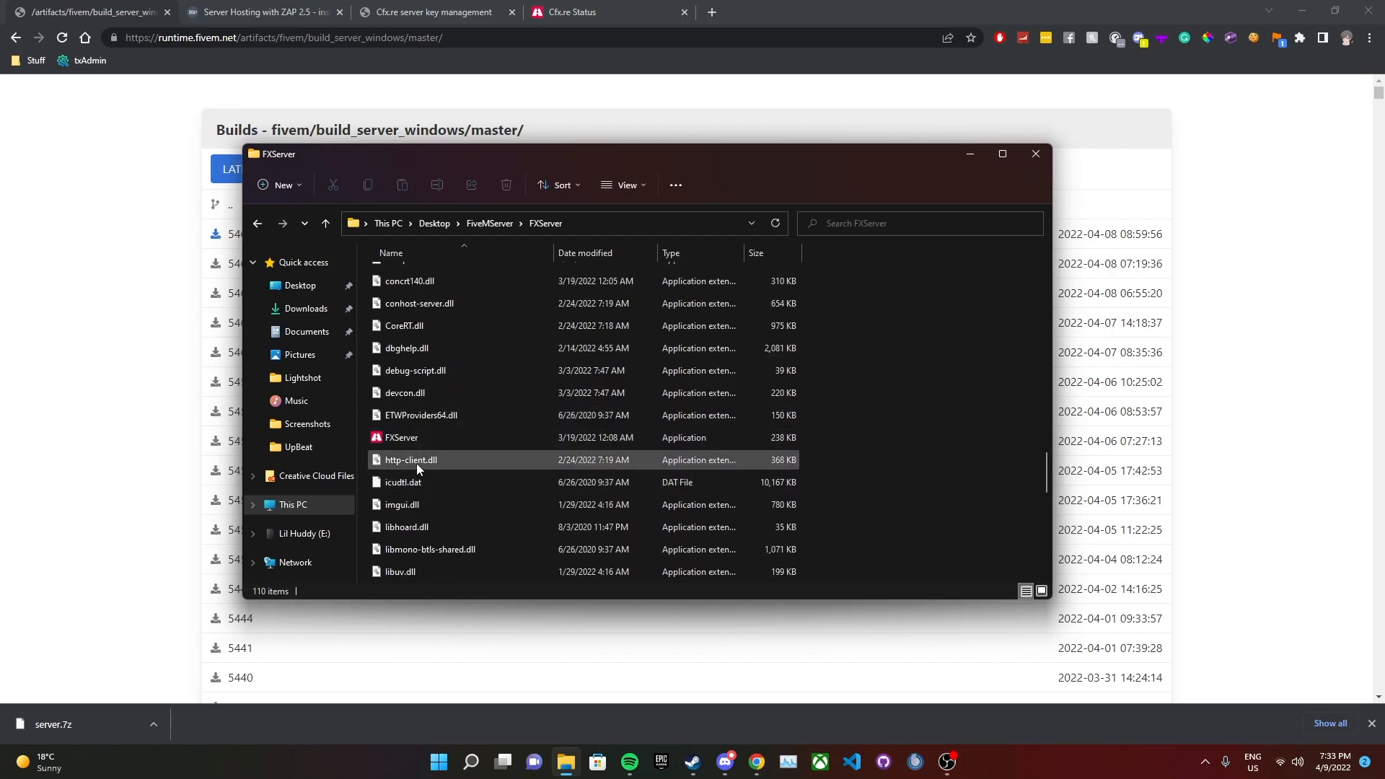
{"action": "double_click", "coordinate": [419, 438]}
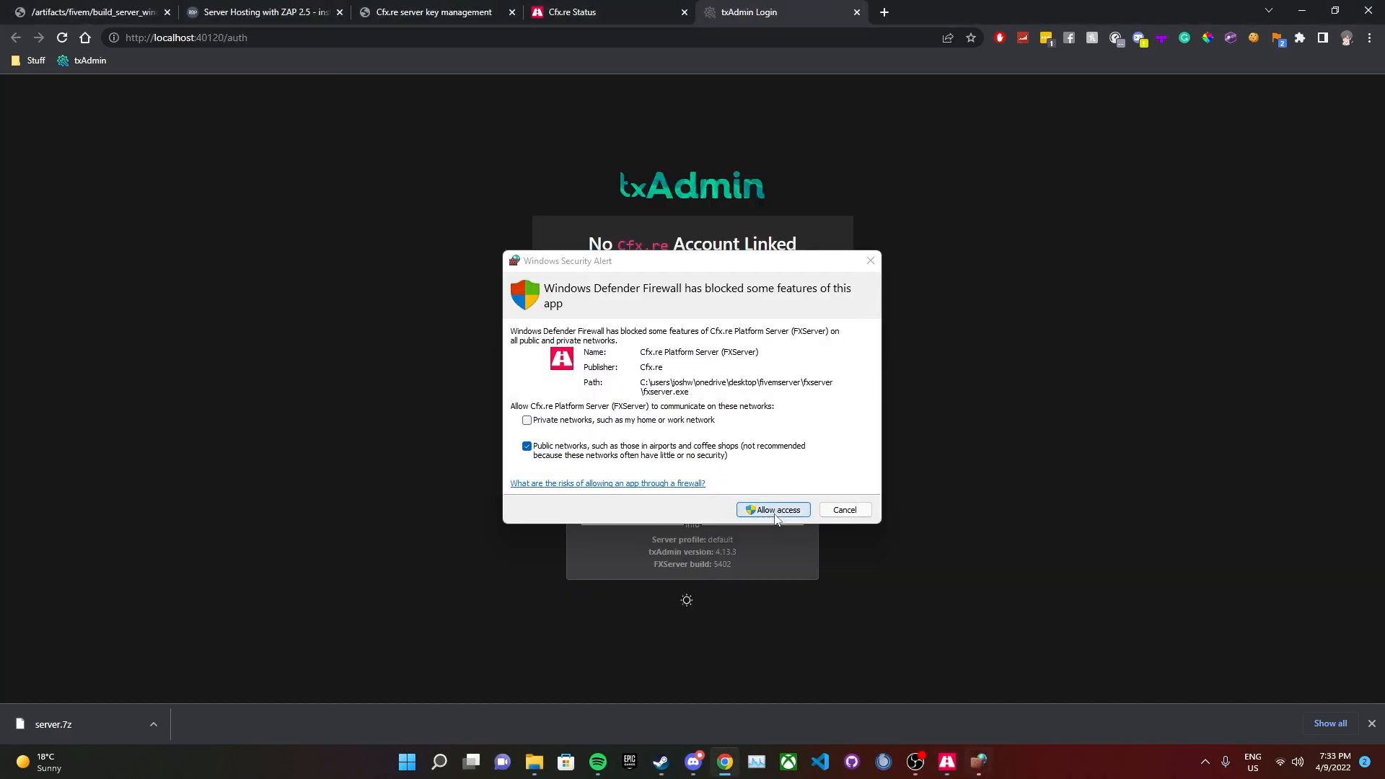
{"action": "left_click", "coordinate": [777, 517]}
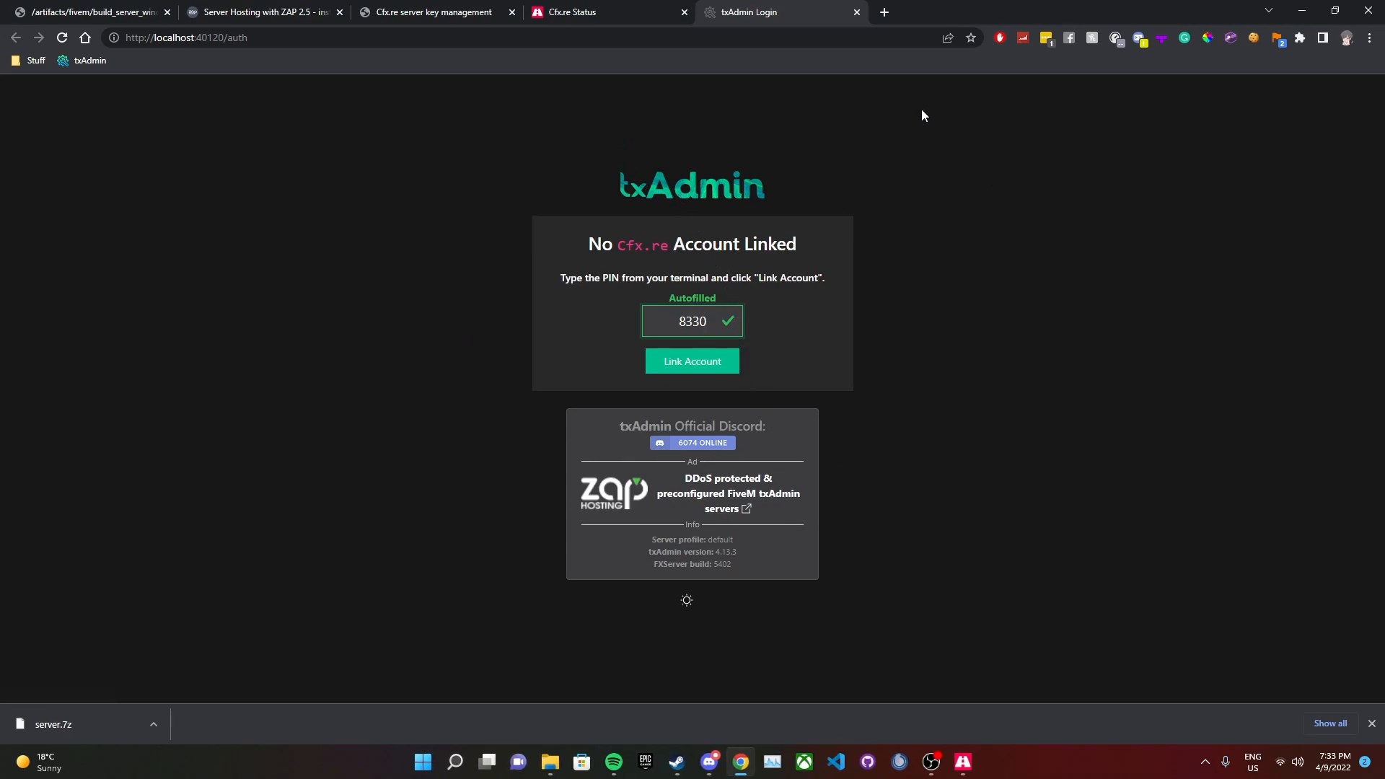
Examine the running FXServer console window for the txAdmin link details, and return to the txAdmin login page
{"action": "left_click", "coordinate": [963, 762]}
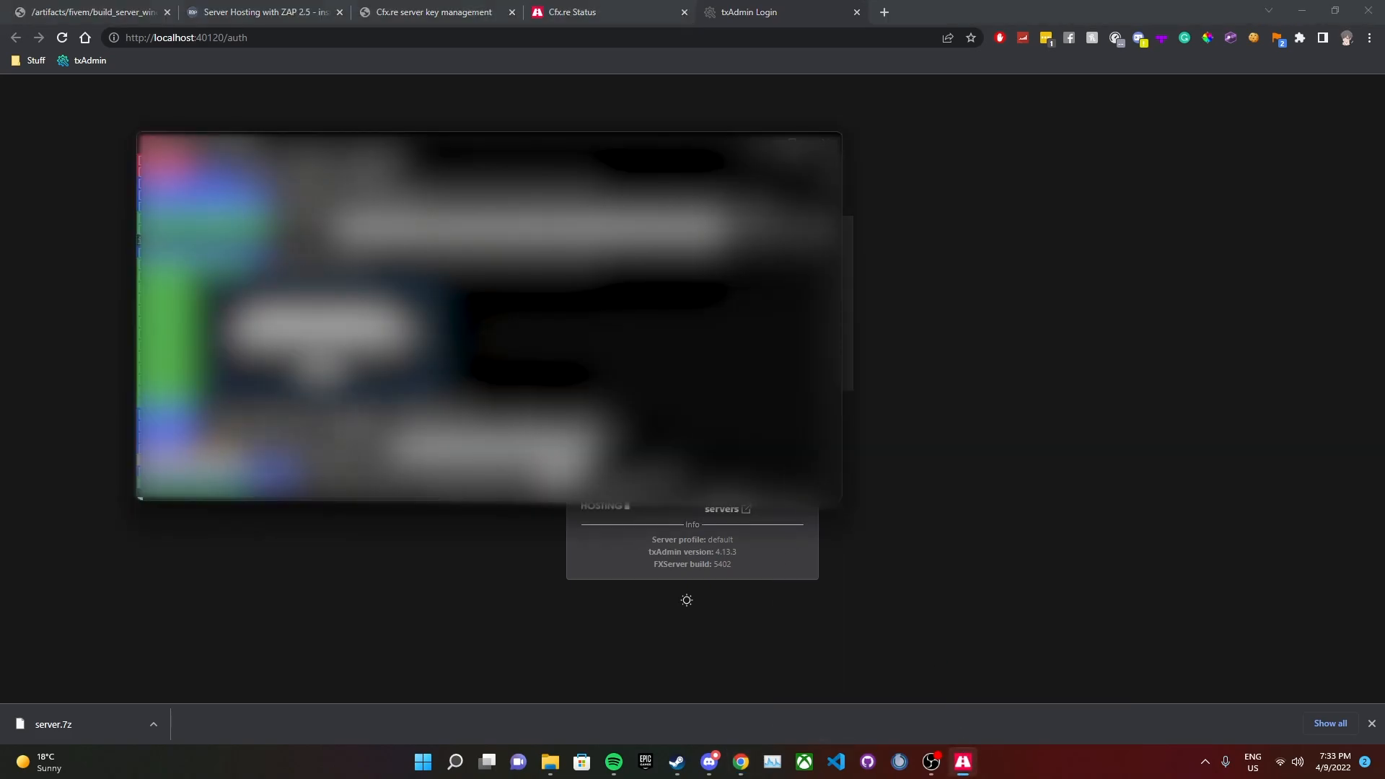
{"action": "left_click", "coordinate": [979, 306]}
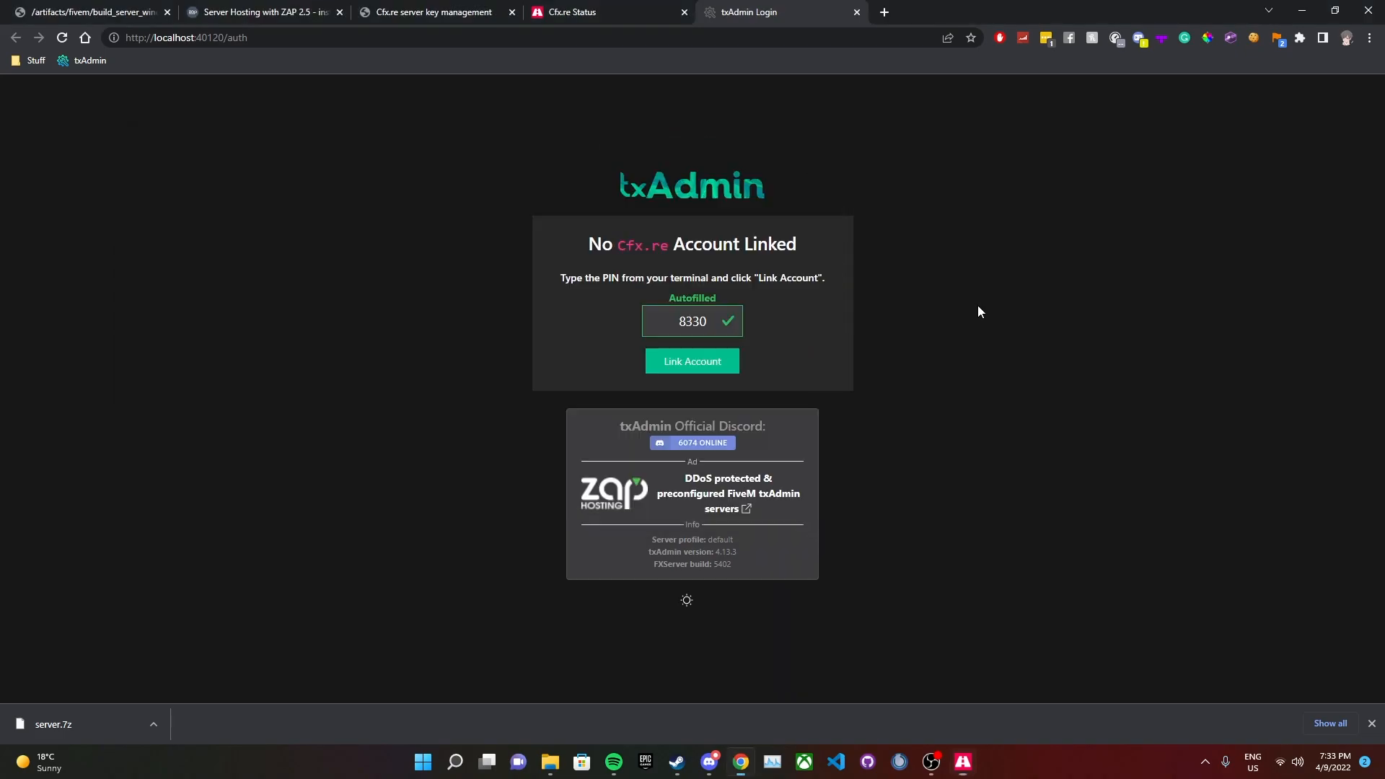
{"action": "left_click", "coordinate": [963, 762]}
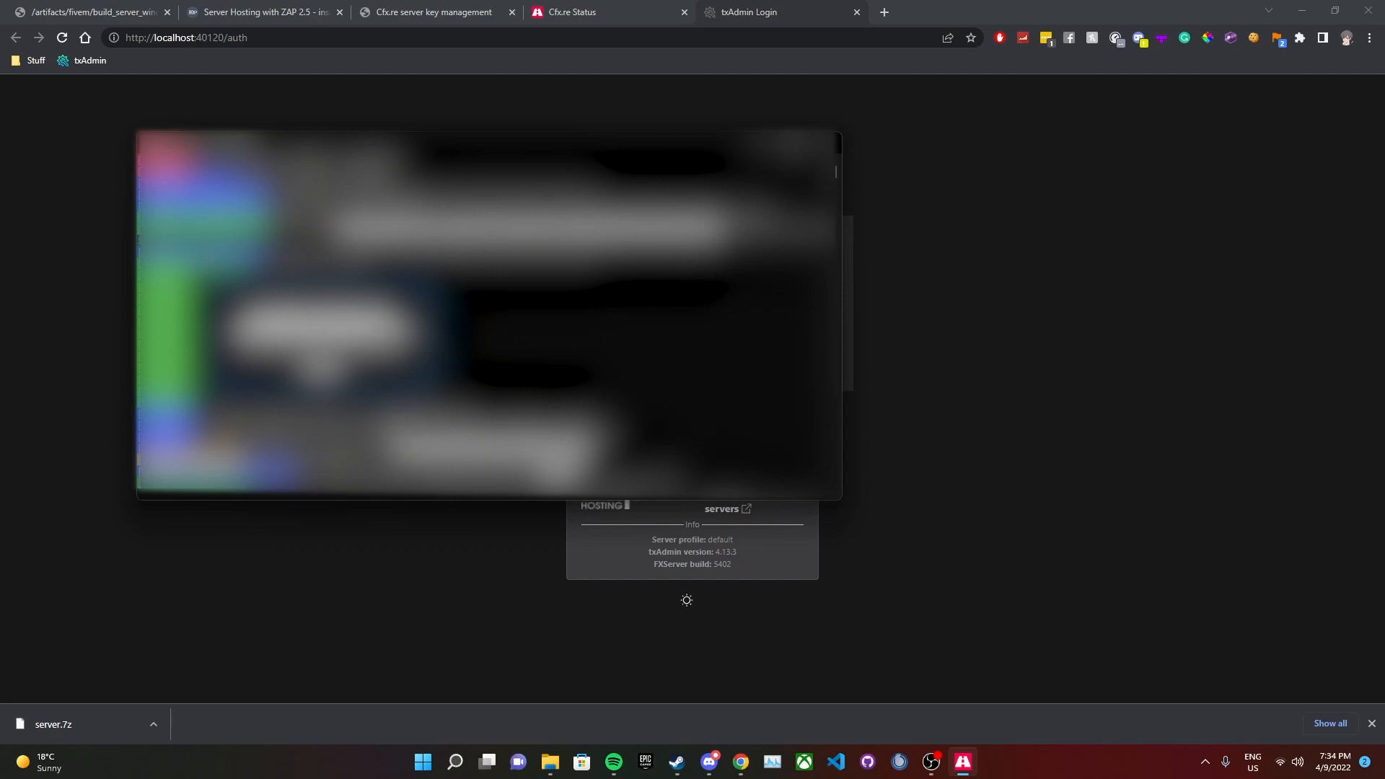
{"action": "left_click", "coordinate": [391, 521]}
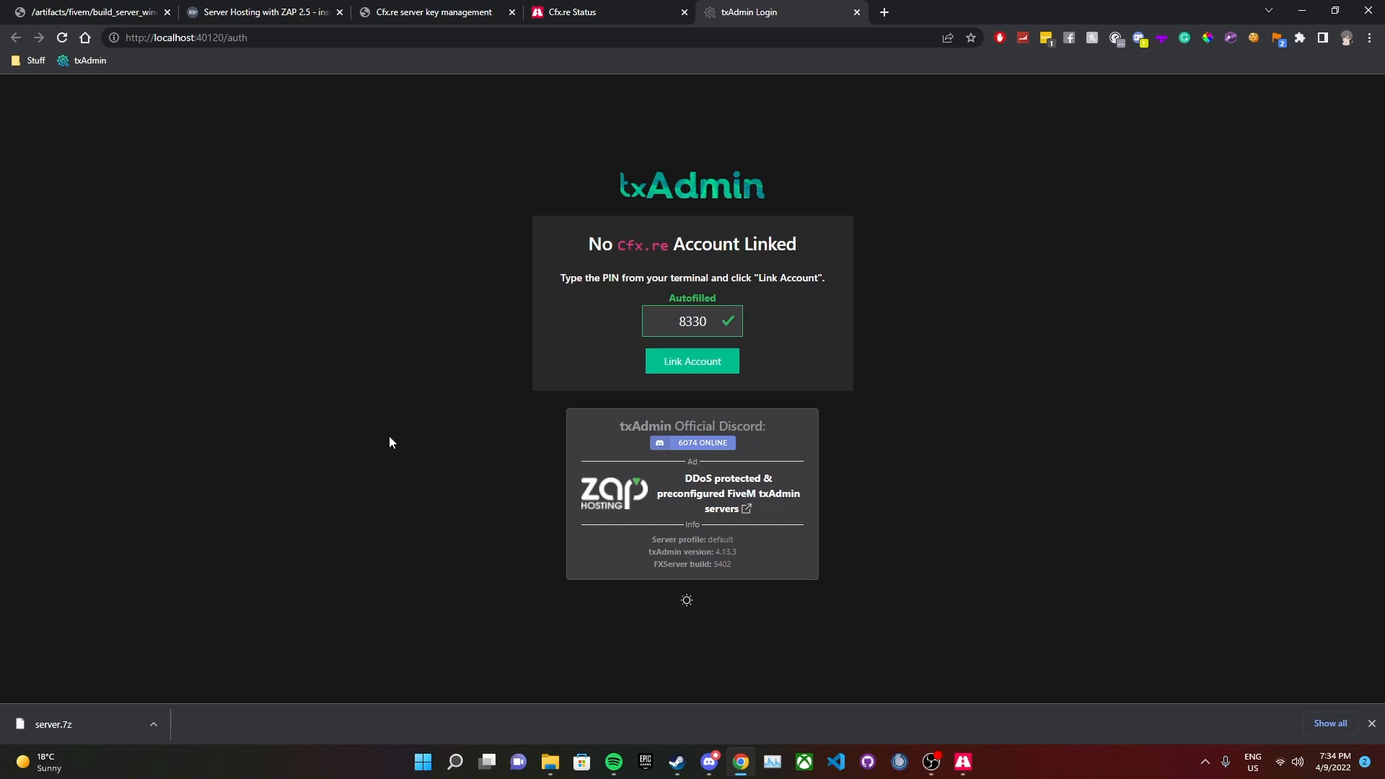
Open localhost:40120 in a new browser tab to load the txAdmin login page
{"action": "key", "text": "ctrl+t"}
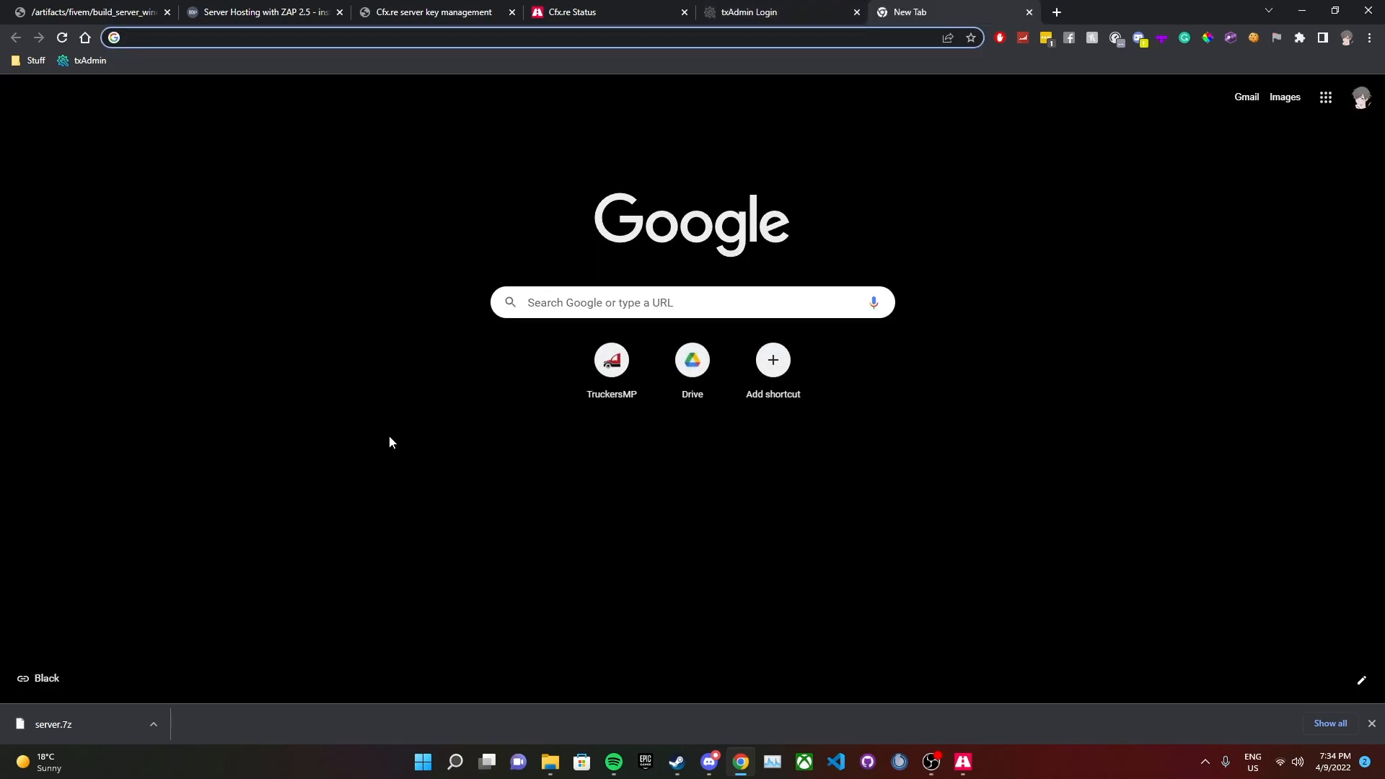
{"action": "type", "text": "loc"}
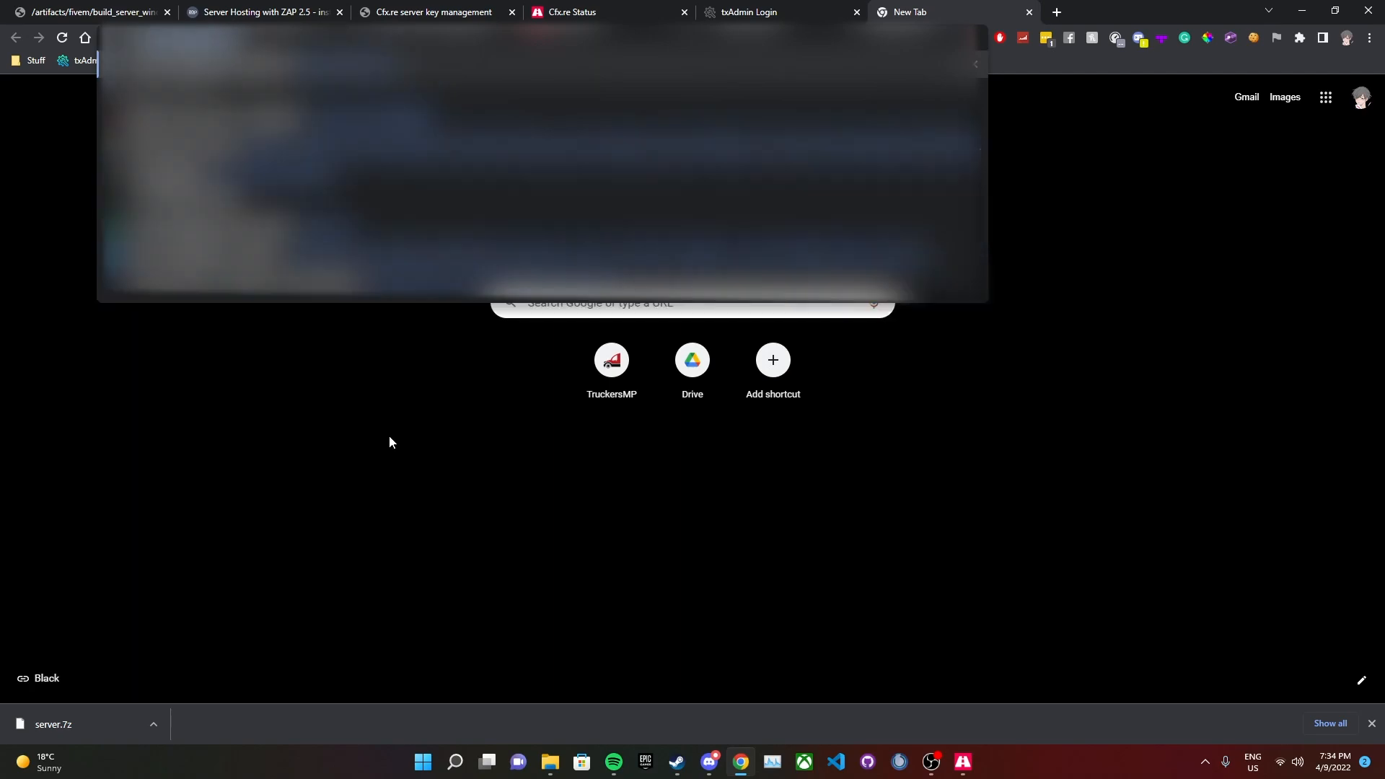
{"action": "type", "text": "alhost"}
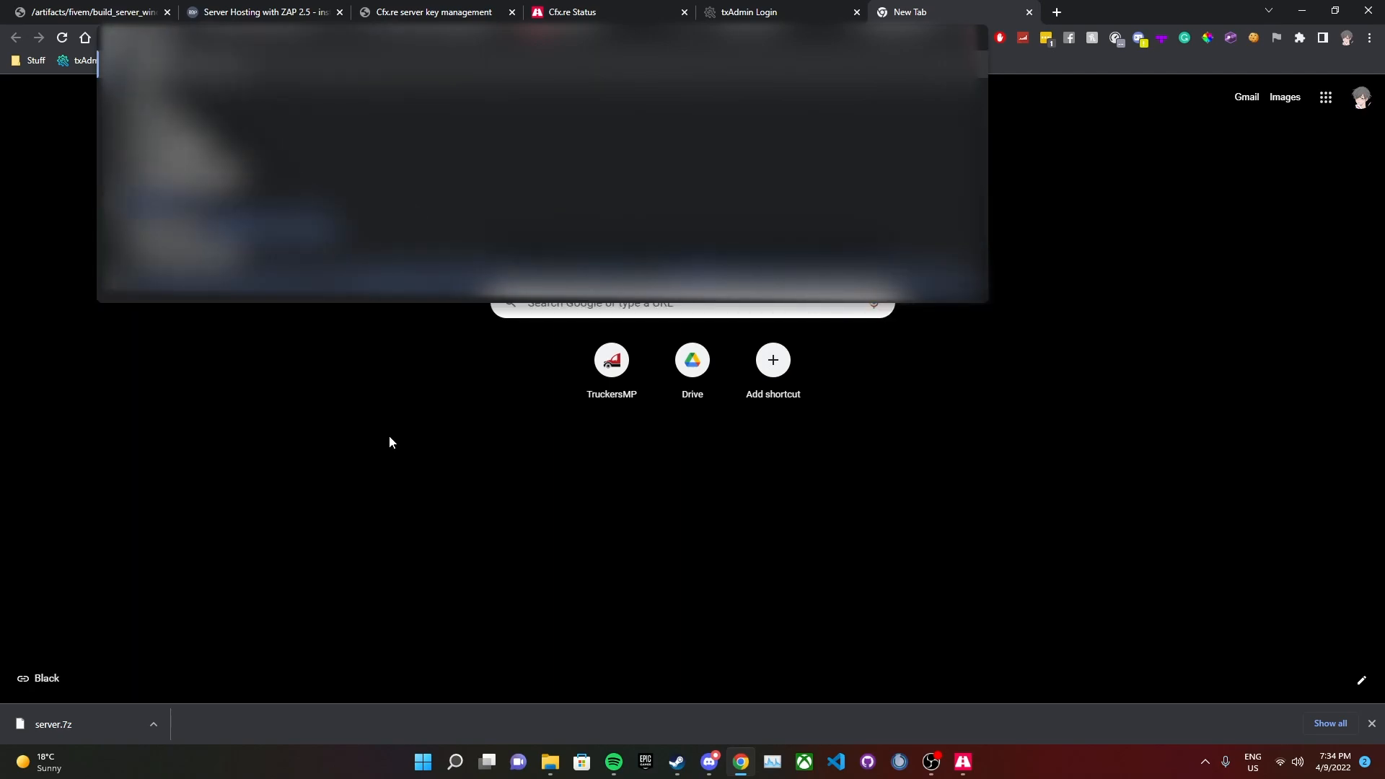
{"action": "type", "text": ":40"}
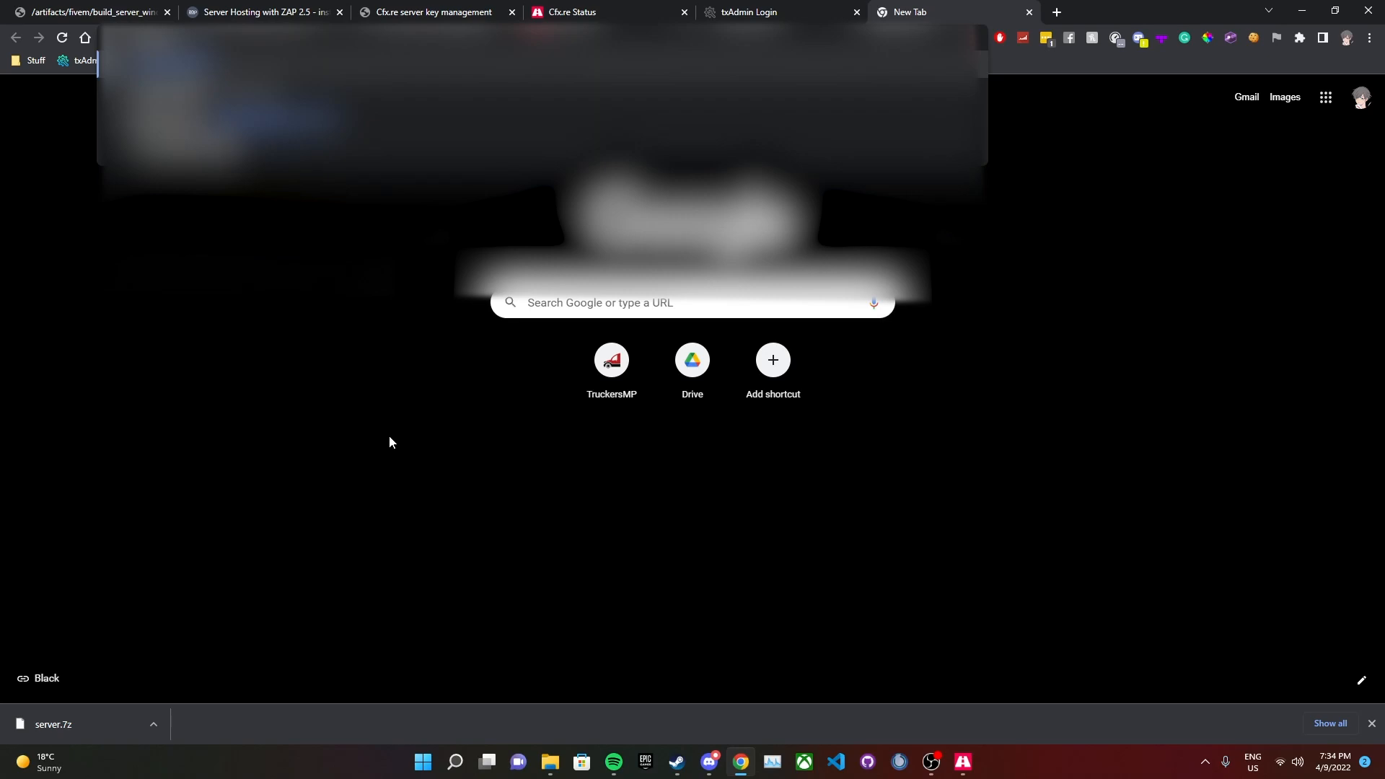
{"action": "type", "text": "120"}
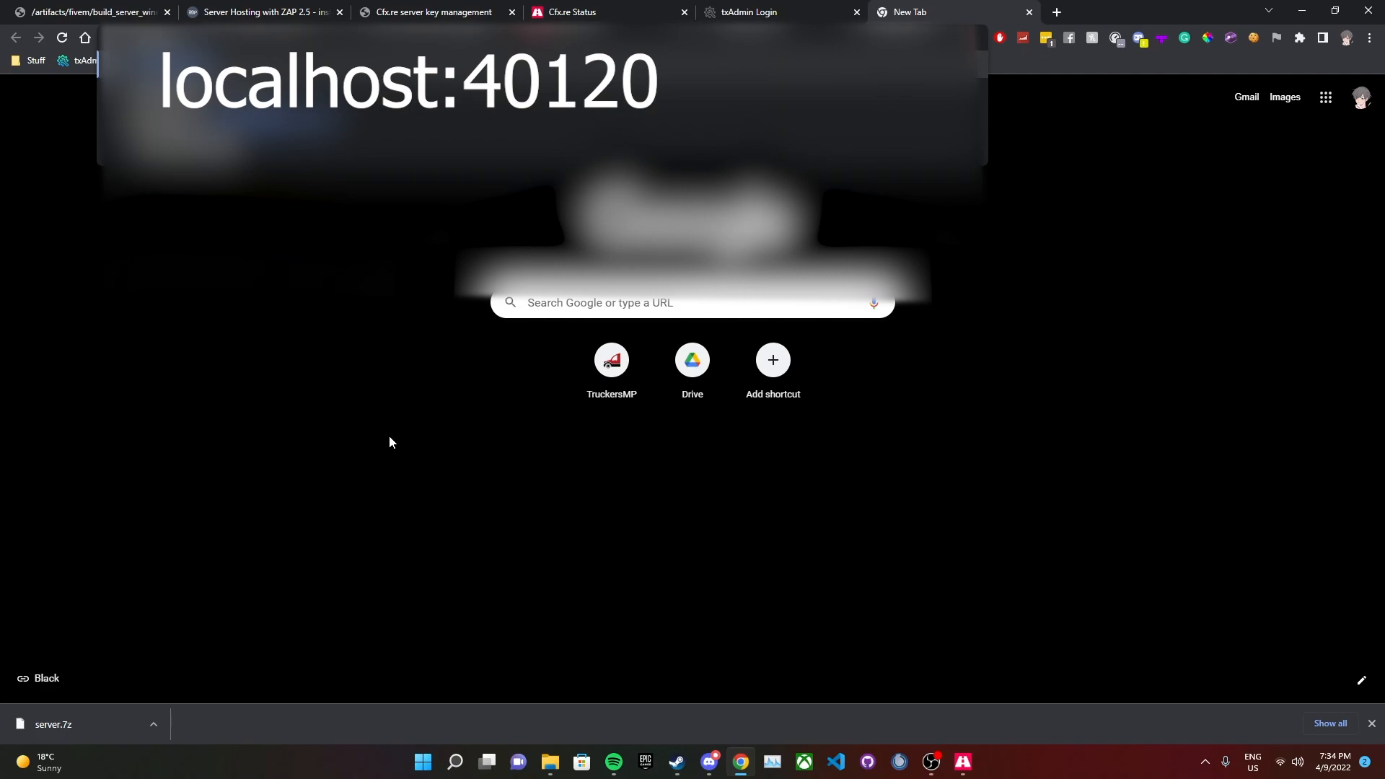
{"action": "key", "text": "Return"}
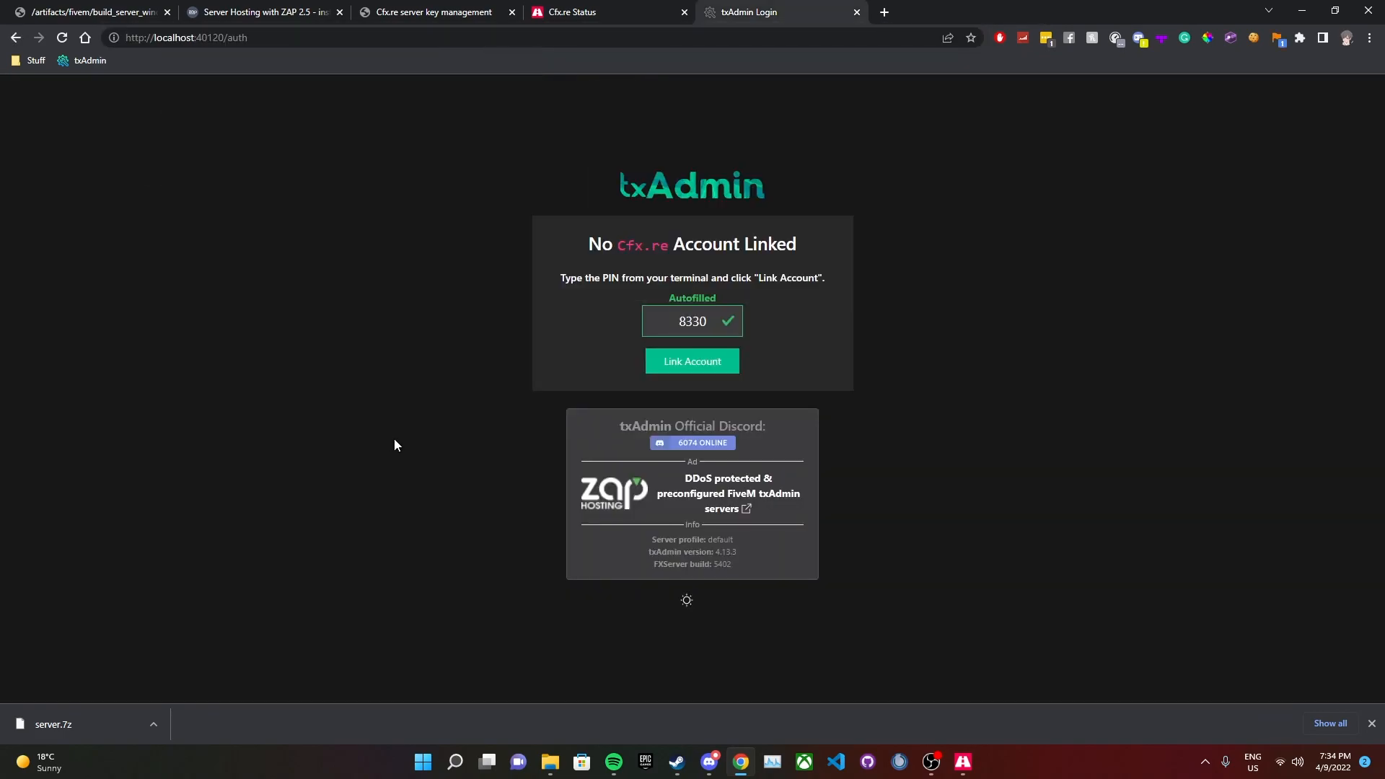
Link the Cfx.re account using the autofilled PIN and authorize txAdmin to access its profile details
{"action": "left_click", "coordinate": [689, 366]}
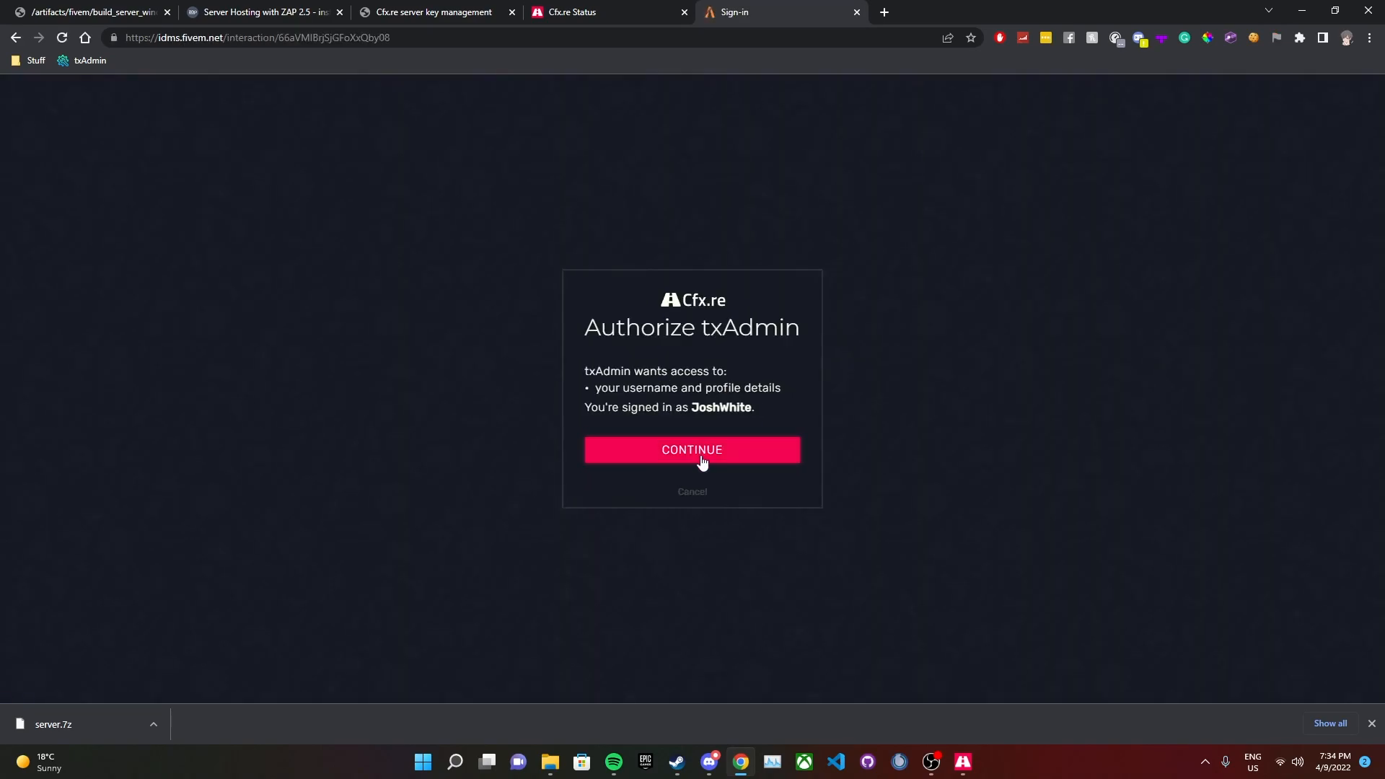
{"action": "left_click", "coordinate": [702, 463]}
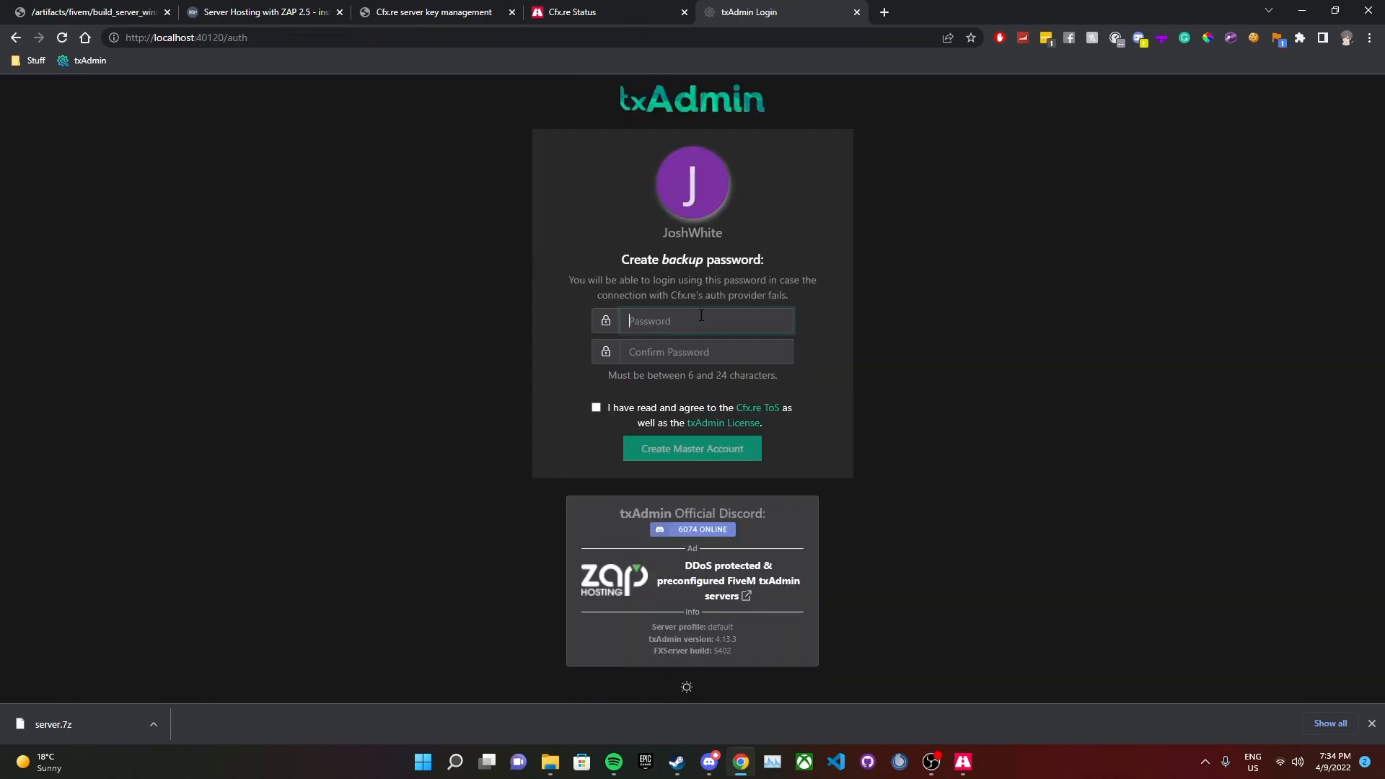
Create the master account with a confirmed backup password, agreeing to the Cfx.re ToS and txAdmin License, and decline the LastPass password update
{"action": "left_click", "coordinate": [783, 324]}
{"action": "type", "text": "••••••"}
{"action": "key", "text": "Tab"}
{"action": "type", "text": "••••••"}
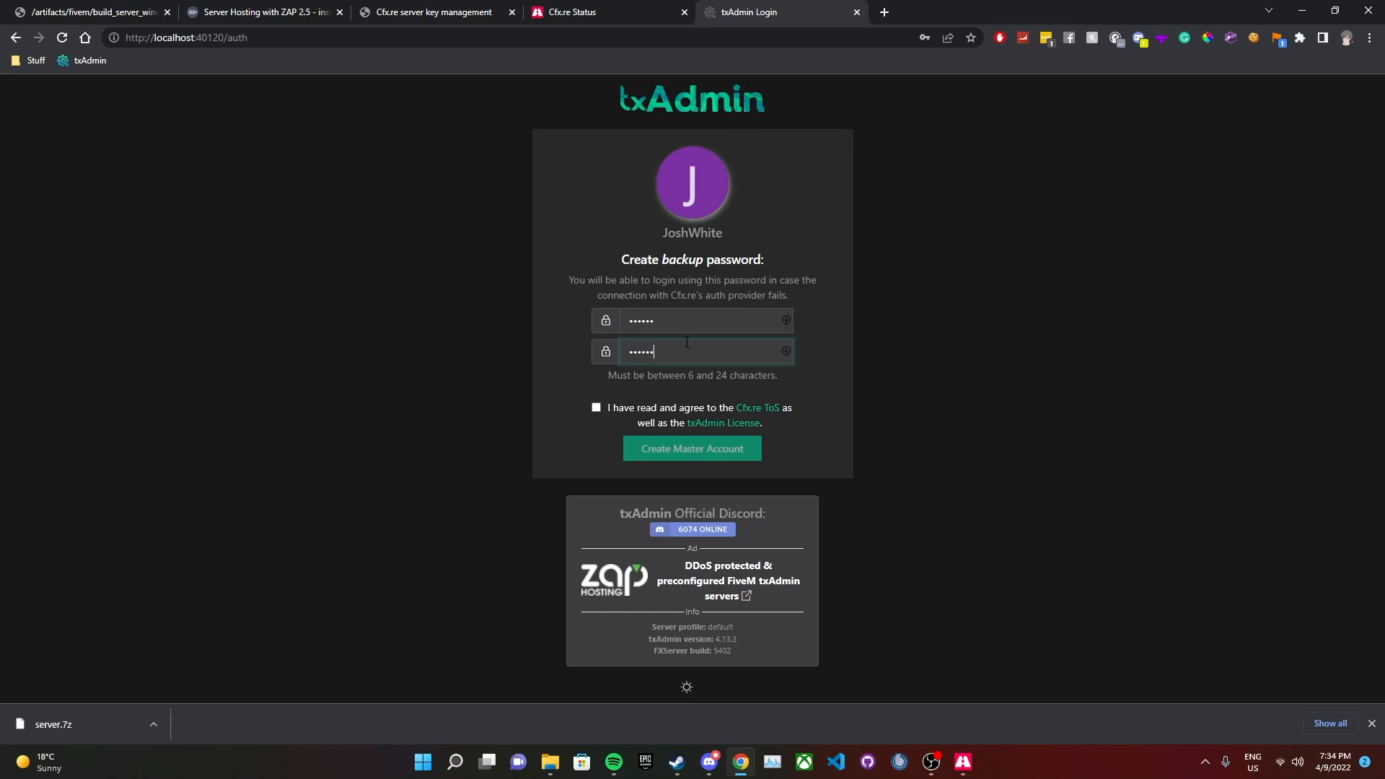
{"action": "left_click", "coordinate": [608, 412]}
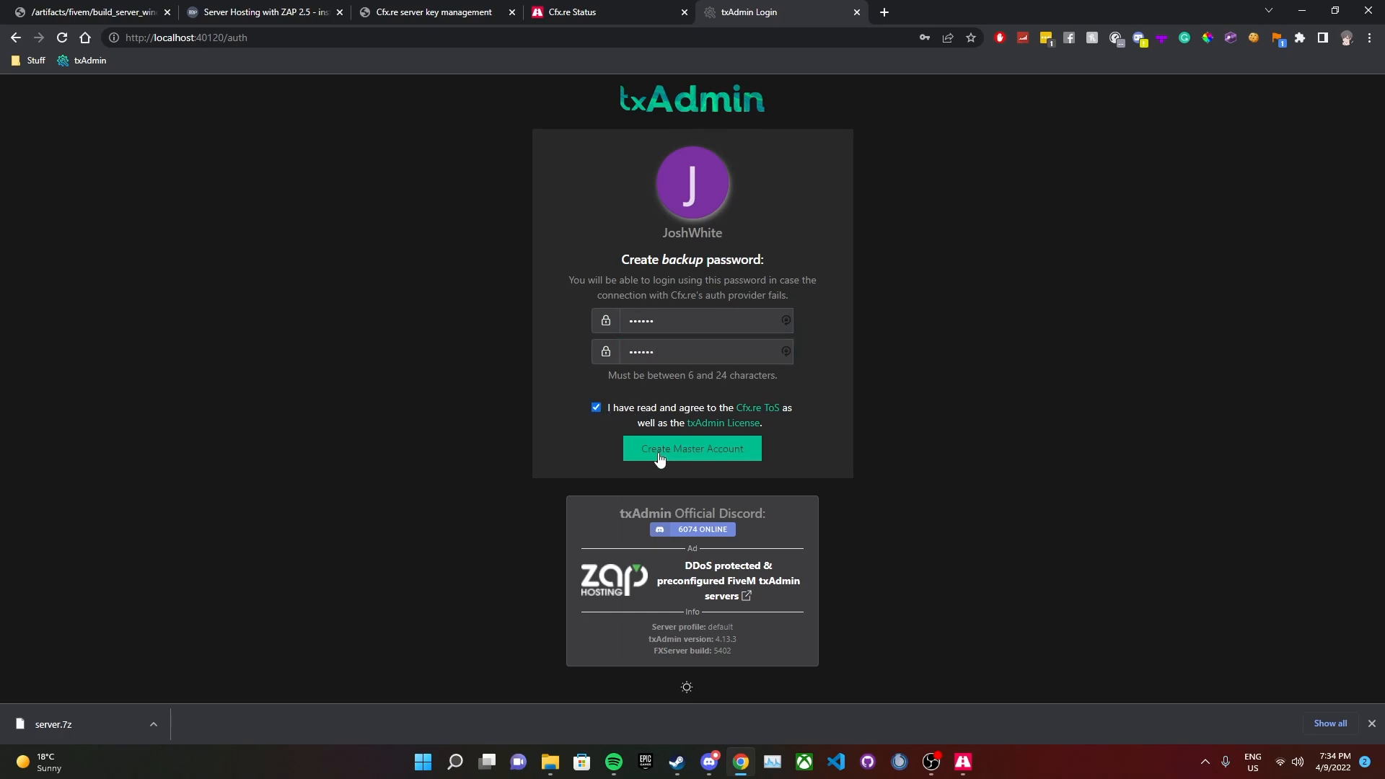
{"action": "left_click", "coordinate": [717, 453]}
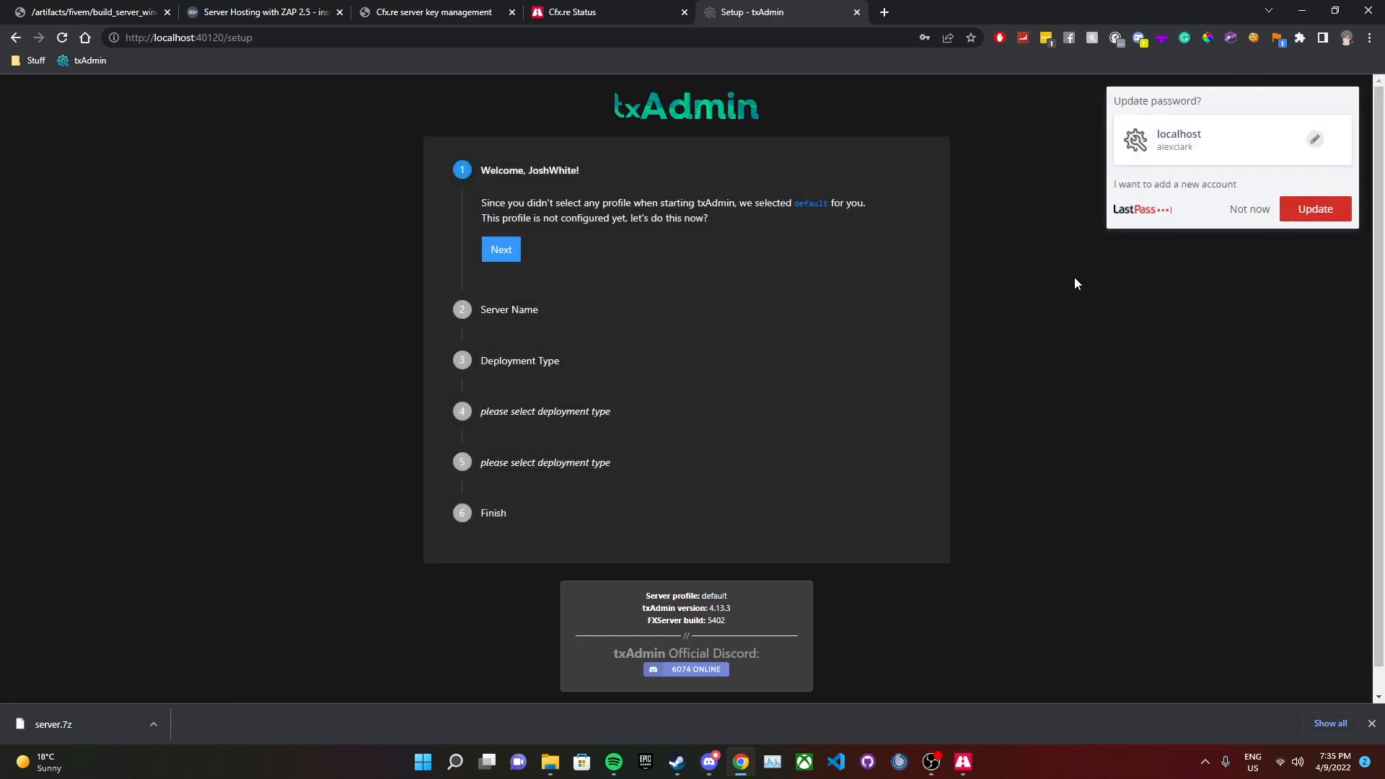
{"action": "left_click", "coordinate": [1238, 213]}
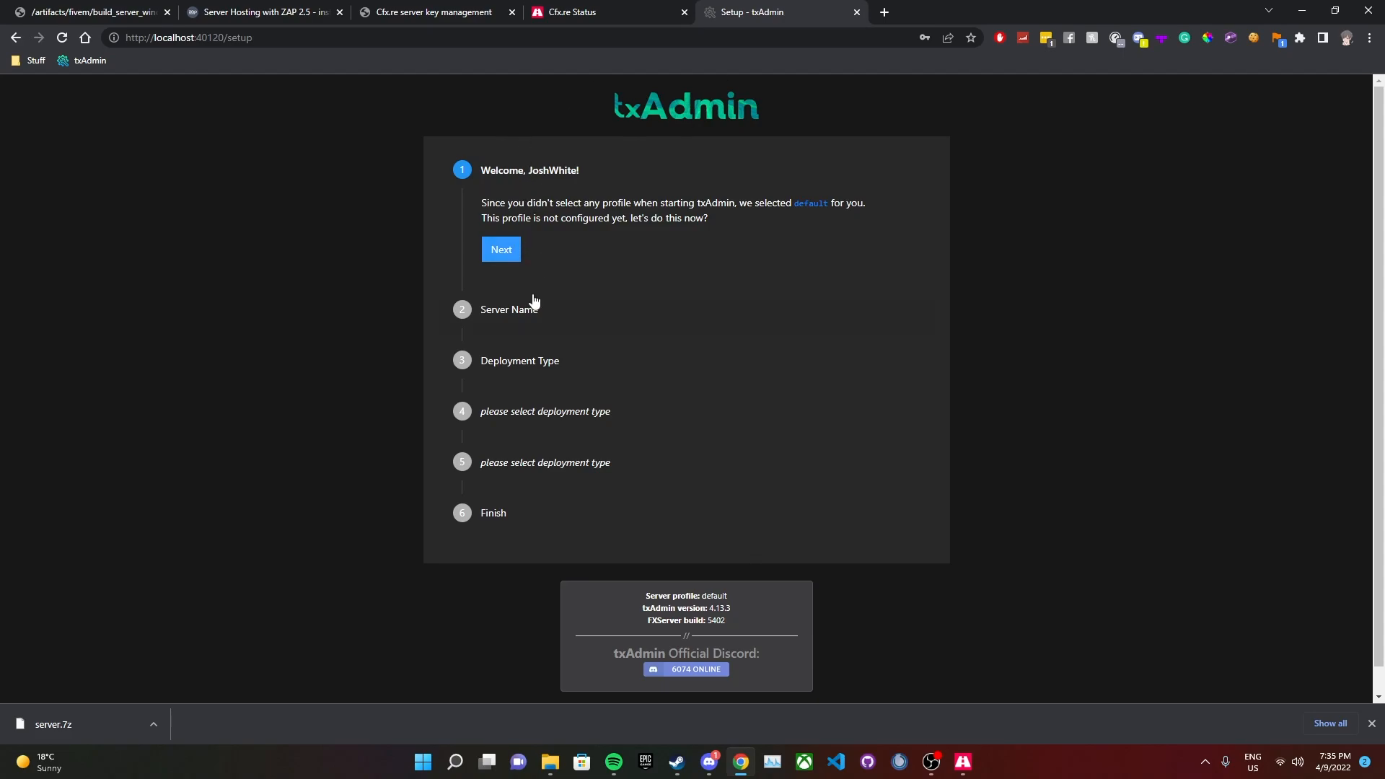
Start the profile setup and set the server name to Tutorial
{"action": "left_click", "coordinate": [506, 255]}
{"action": "left_click", "coordinate": [502, 250]}
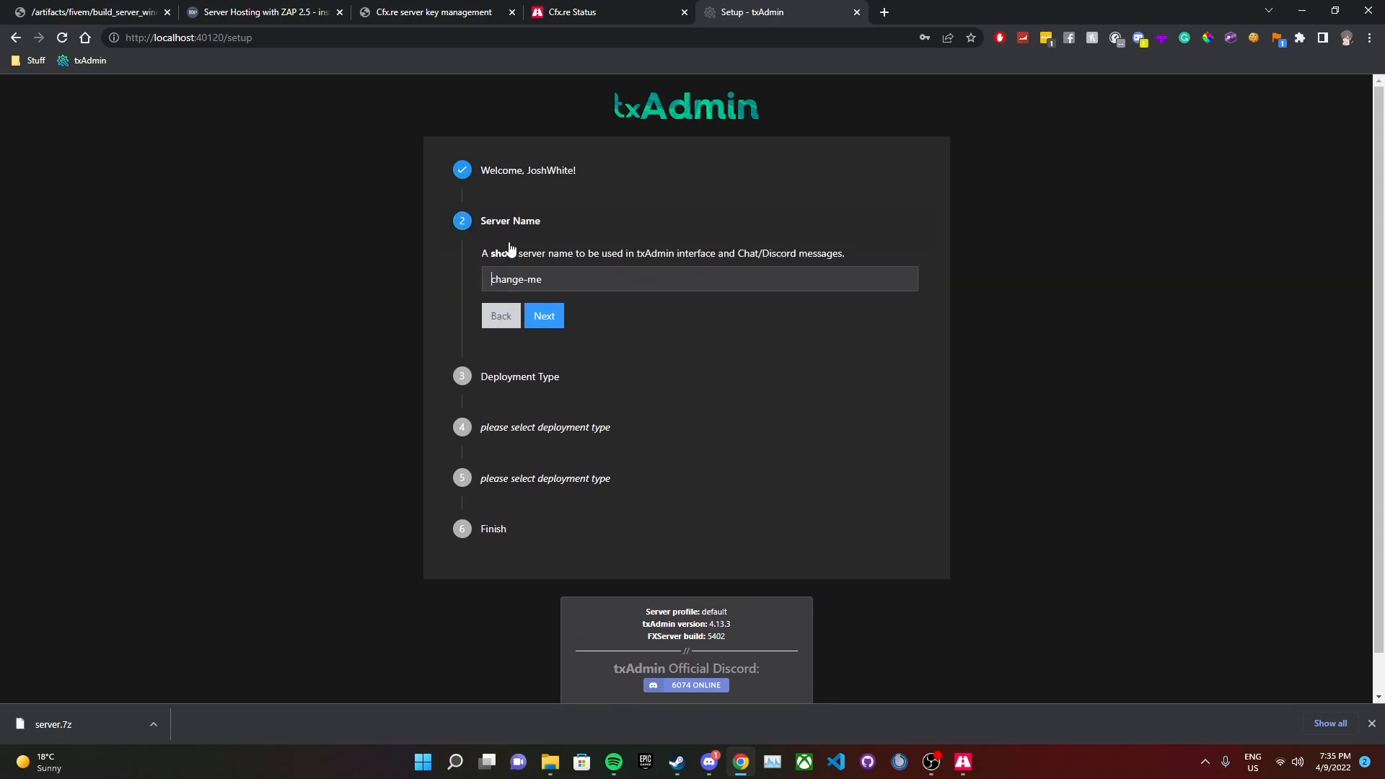
{"action": "left_click_drag", "start_coordinate": [538, 277], "coordinate": [430, 279]}
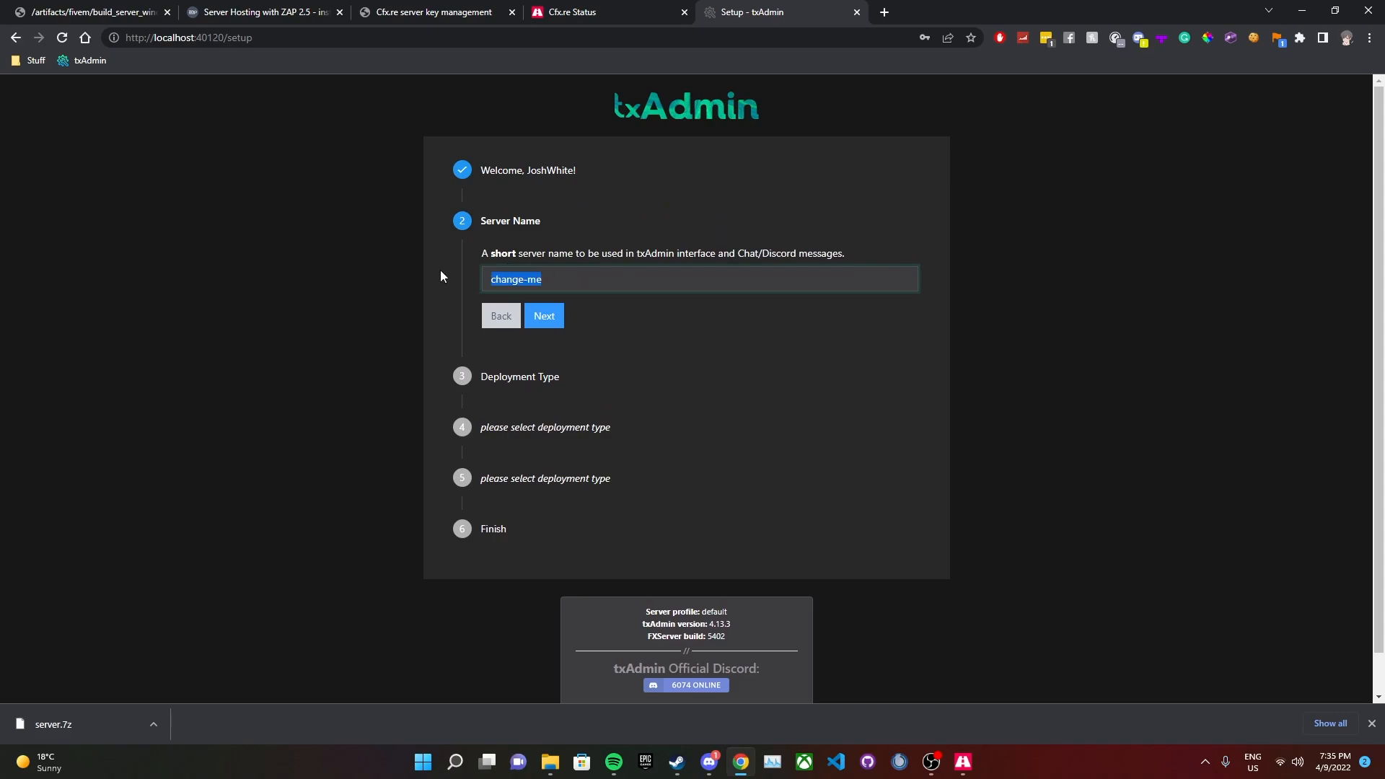
{"action": "type", "text": "Tutorial"}
{"action": "left_click", "coordinate": [555, 318]}
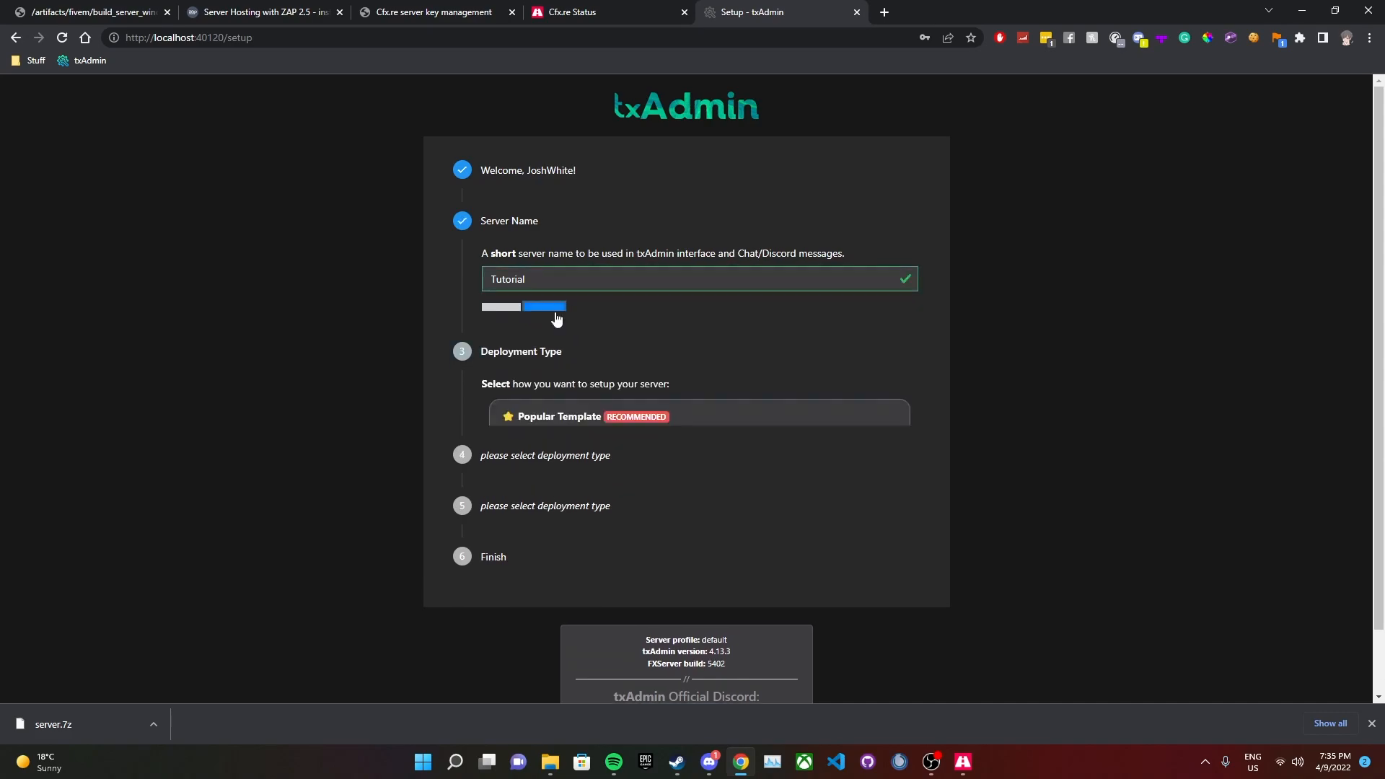
Choose the Popular Template deployment type and select the CFX Default template
{"action": "scroll", "coordinate": [638, 326], "scroll_direction": "down", "scroll_amount": 1}
{"action": "scroll", "coordinate": [638, 326], "scroll_direction": "down", "scroll_amount": 1}
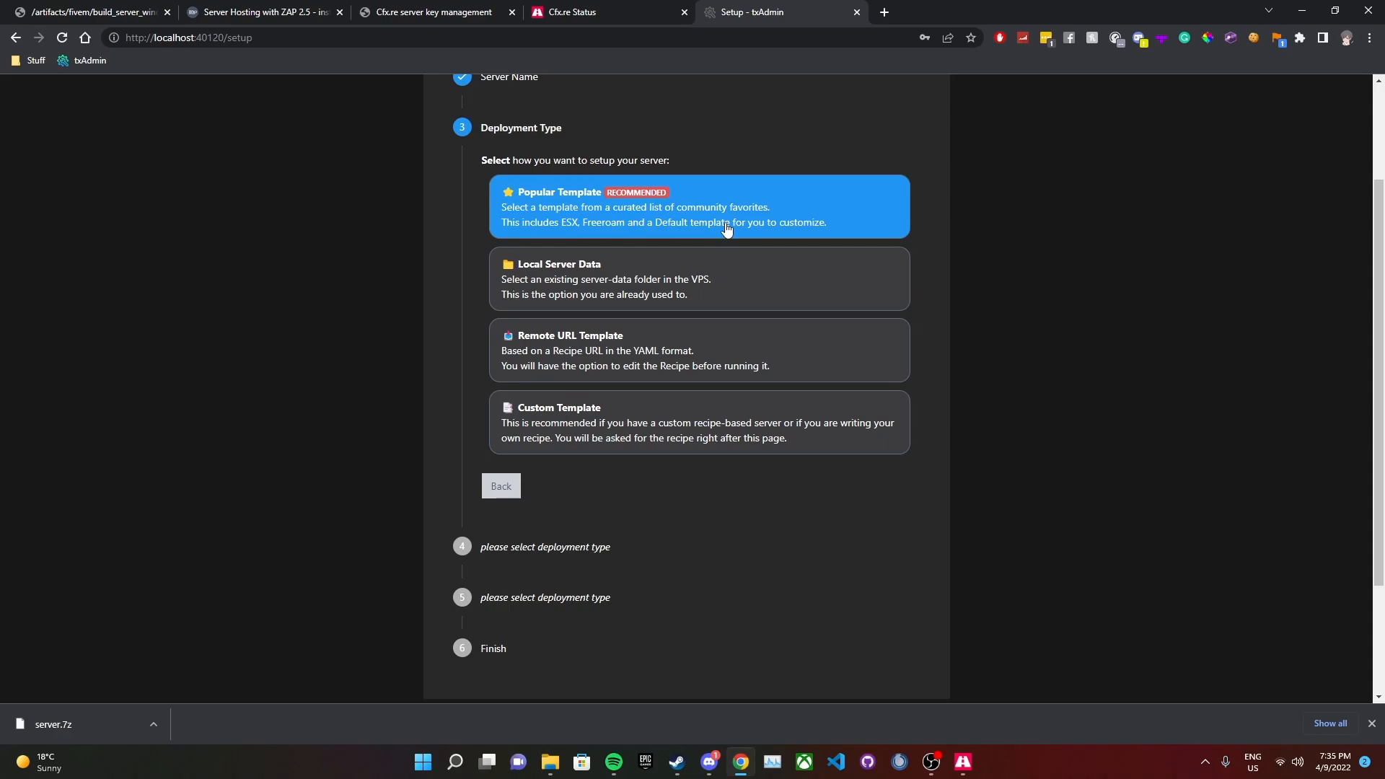
{"action": "left_click", "coordinate": [726, 229]}
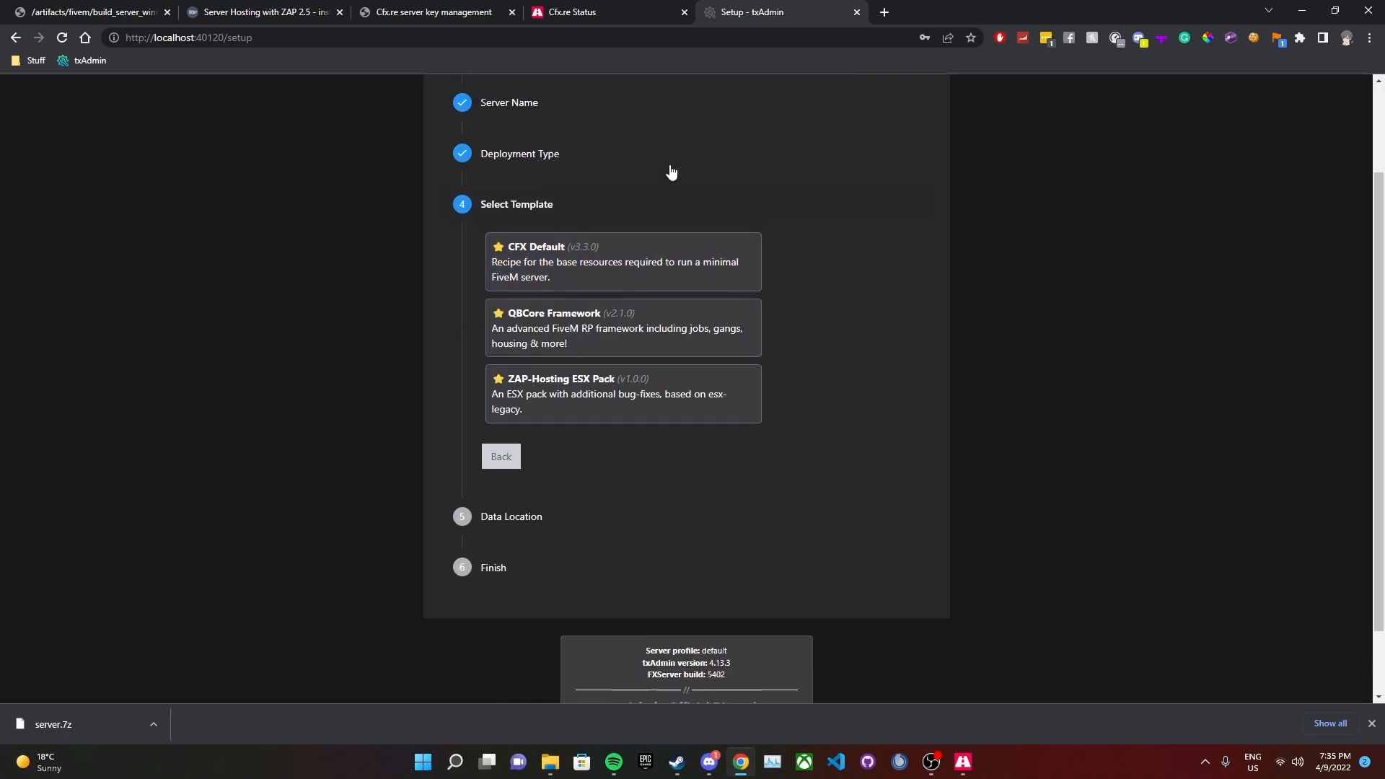
{"action": "scroll", "coordinate": [671, 171], "scroll_direction": "up", "scroll_amount": 2}
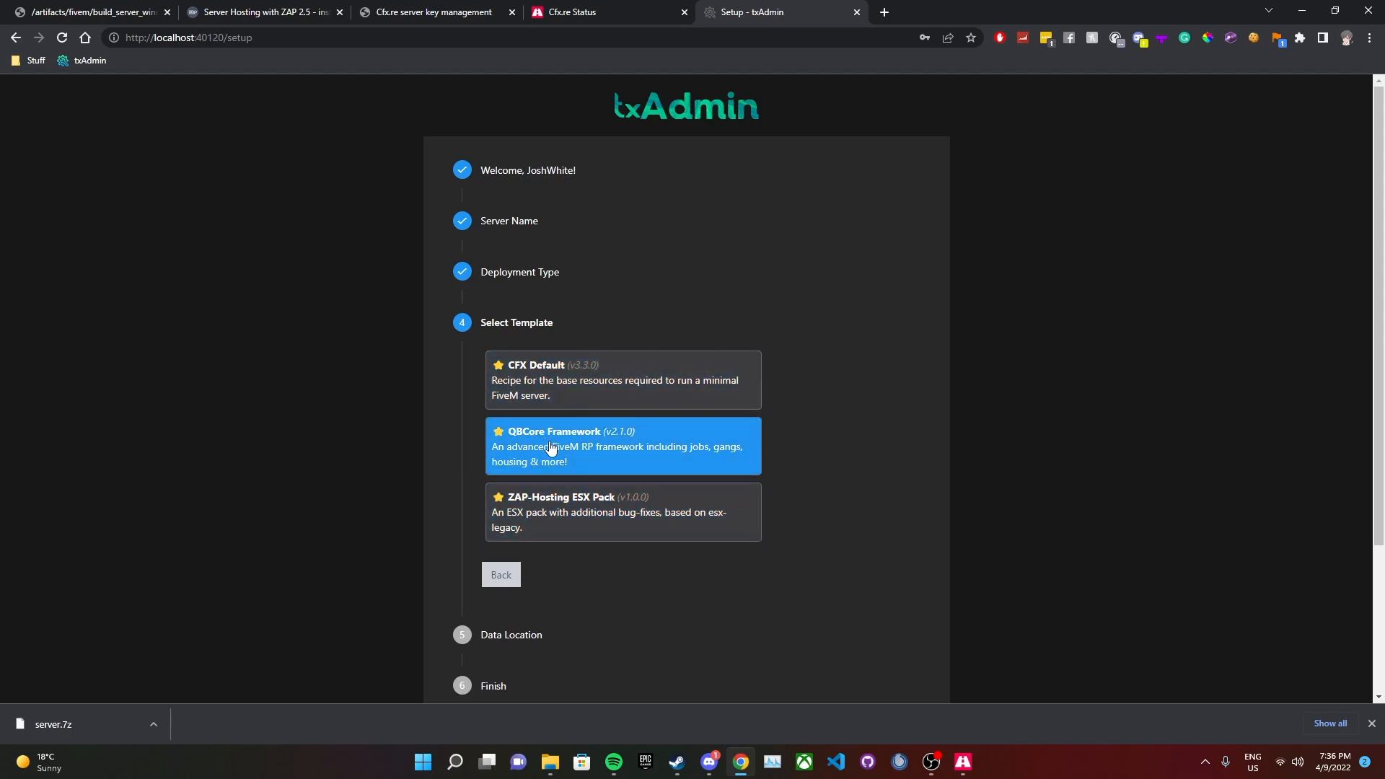
{"action": "scroll", "coordinate": [559, 371], "scroll_direction": "down", "scroll_amount": 1}
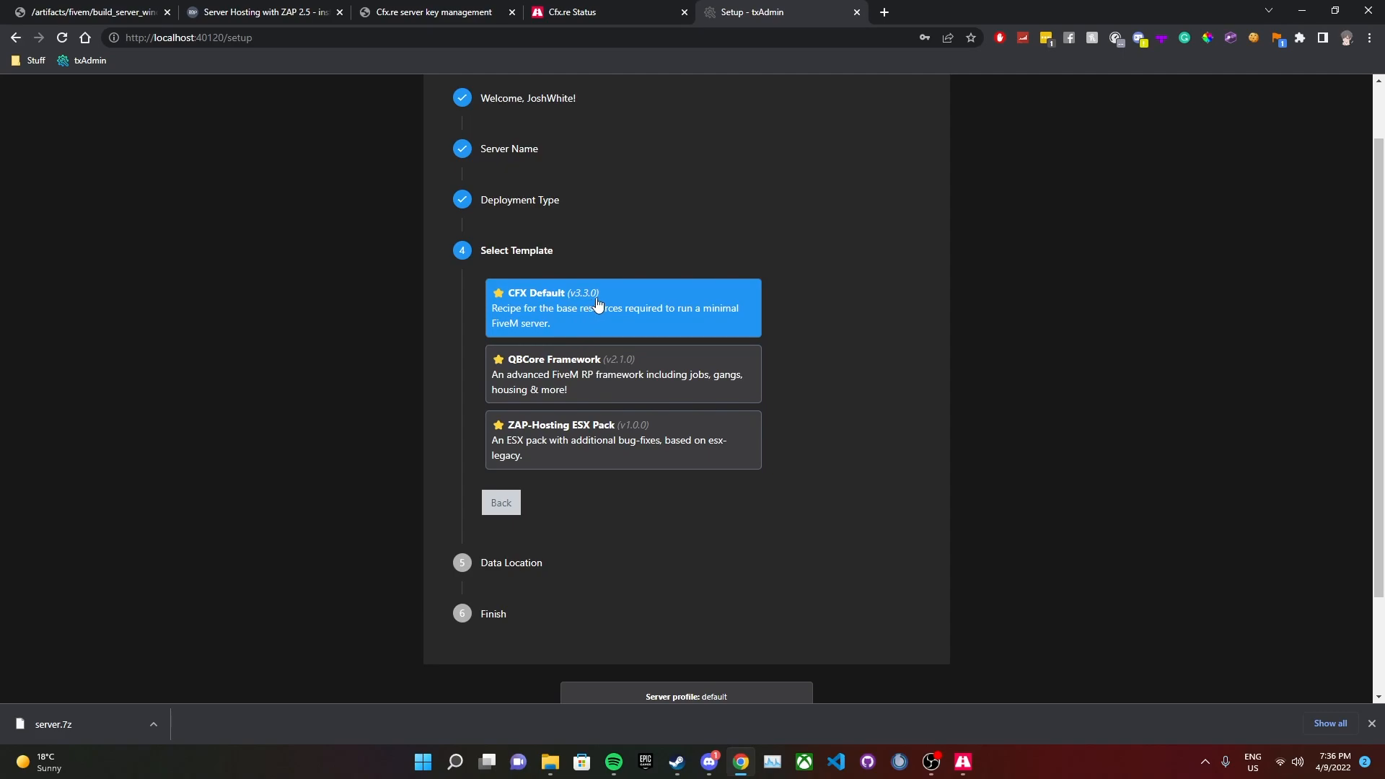
{"action": "left_click", "coordinate": [596, 305]}
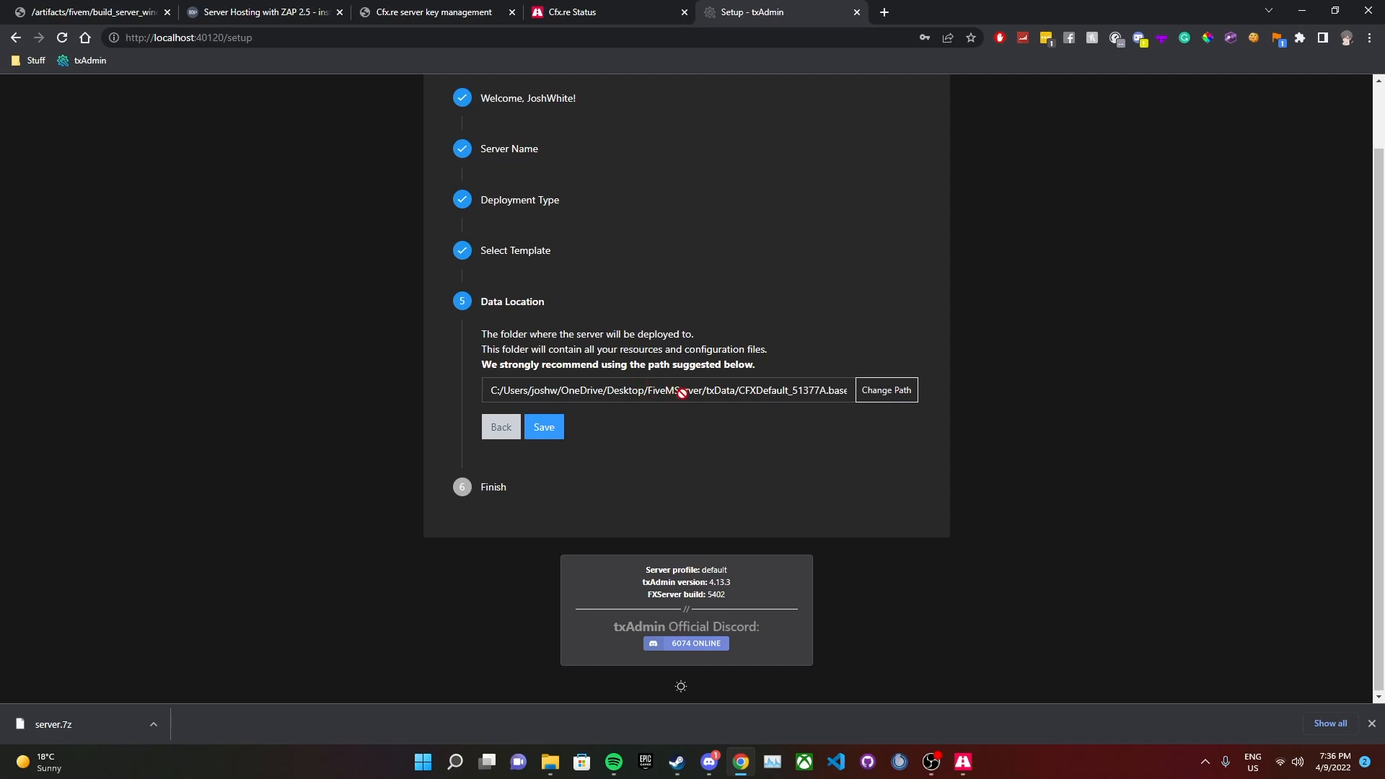
Save the suggested data location and go to the Recipe Deployer
{"action": "left_click", "coordinate": [552, 433]}
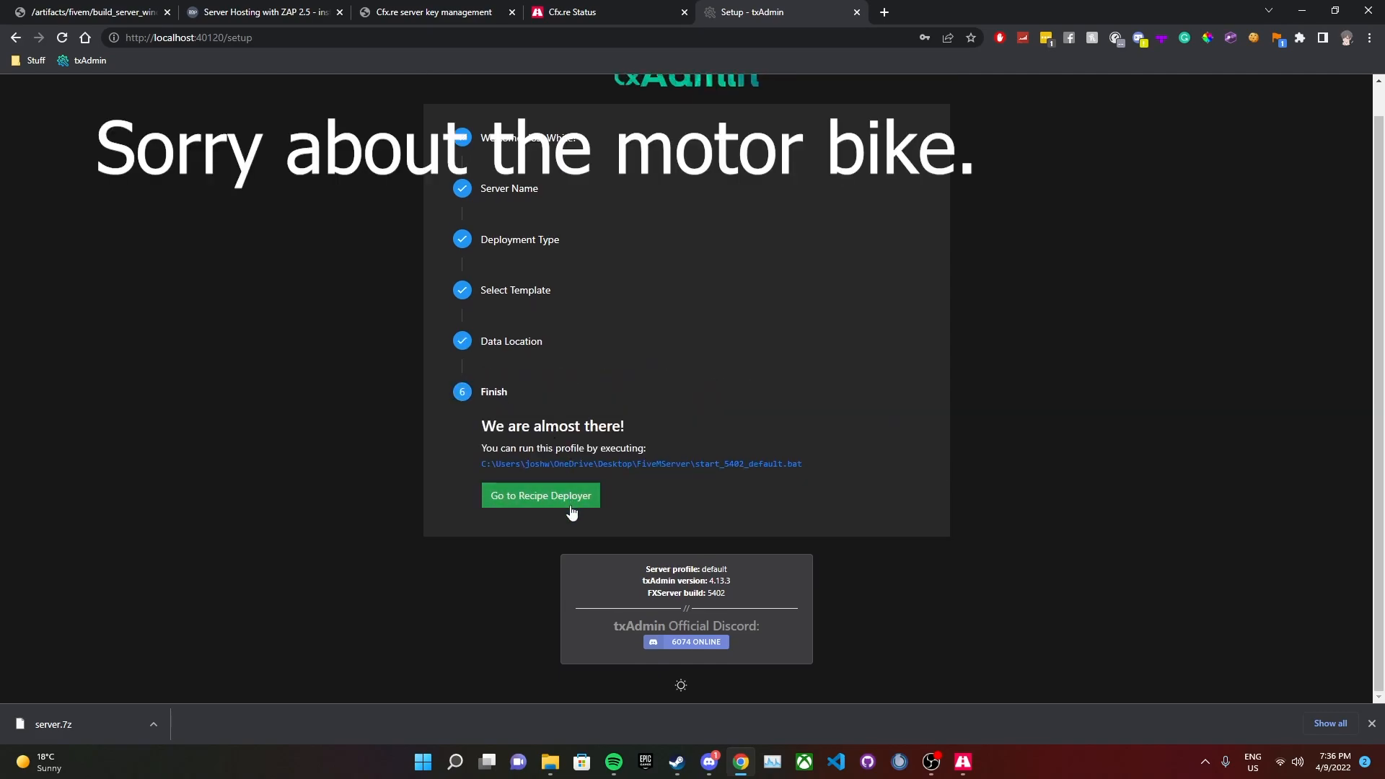
{"action": "left_click", "coordinate": [575, 505]}
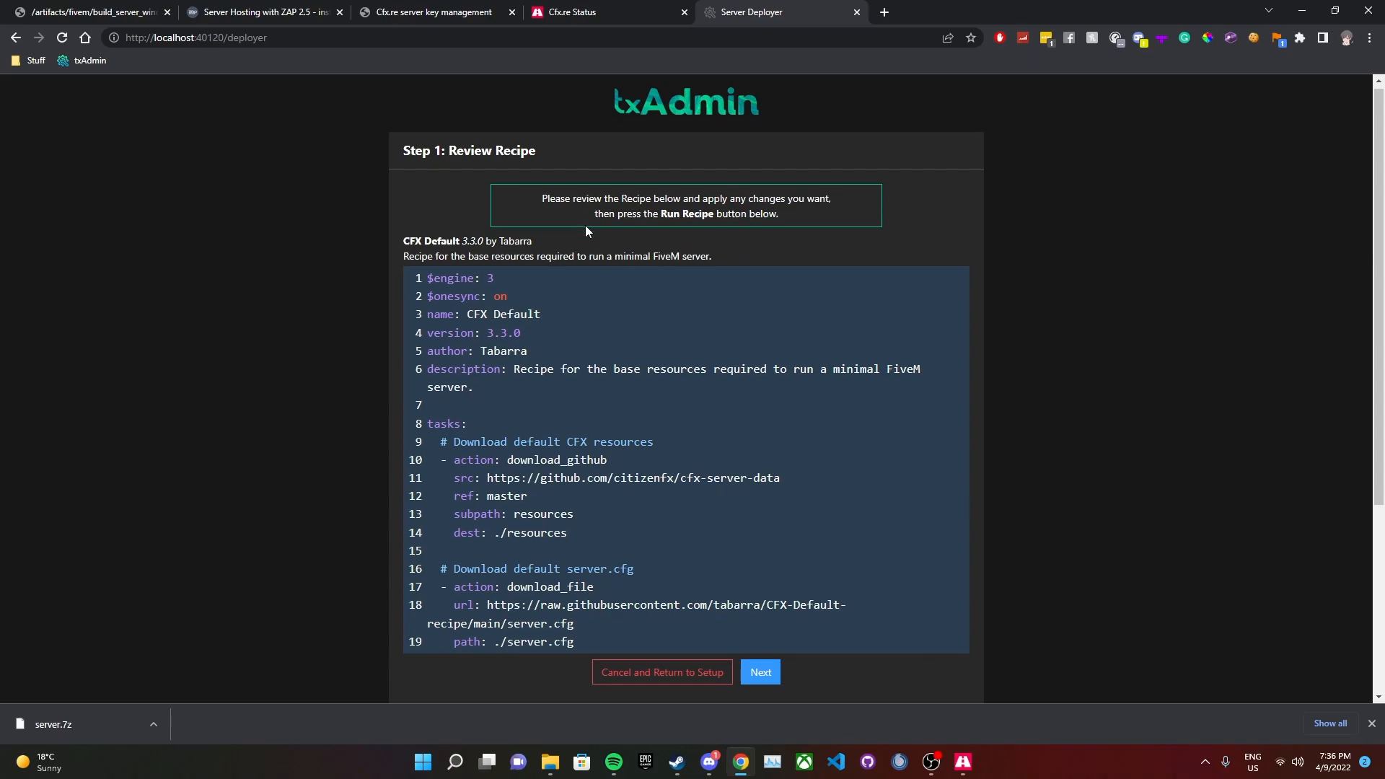
Review the CFX Default recipe and proceed to the Input Parameters step without editing it
{"action": "scroll", "coordinate": [586, 225], "scroll_direction": "down", "scroll_amount": 1}
{"action": "scroll", "coordinate": [567, 299], "scroll_direction": "down", "scroll_amount": 1}
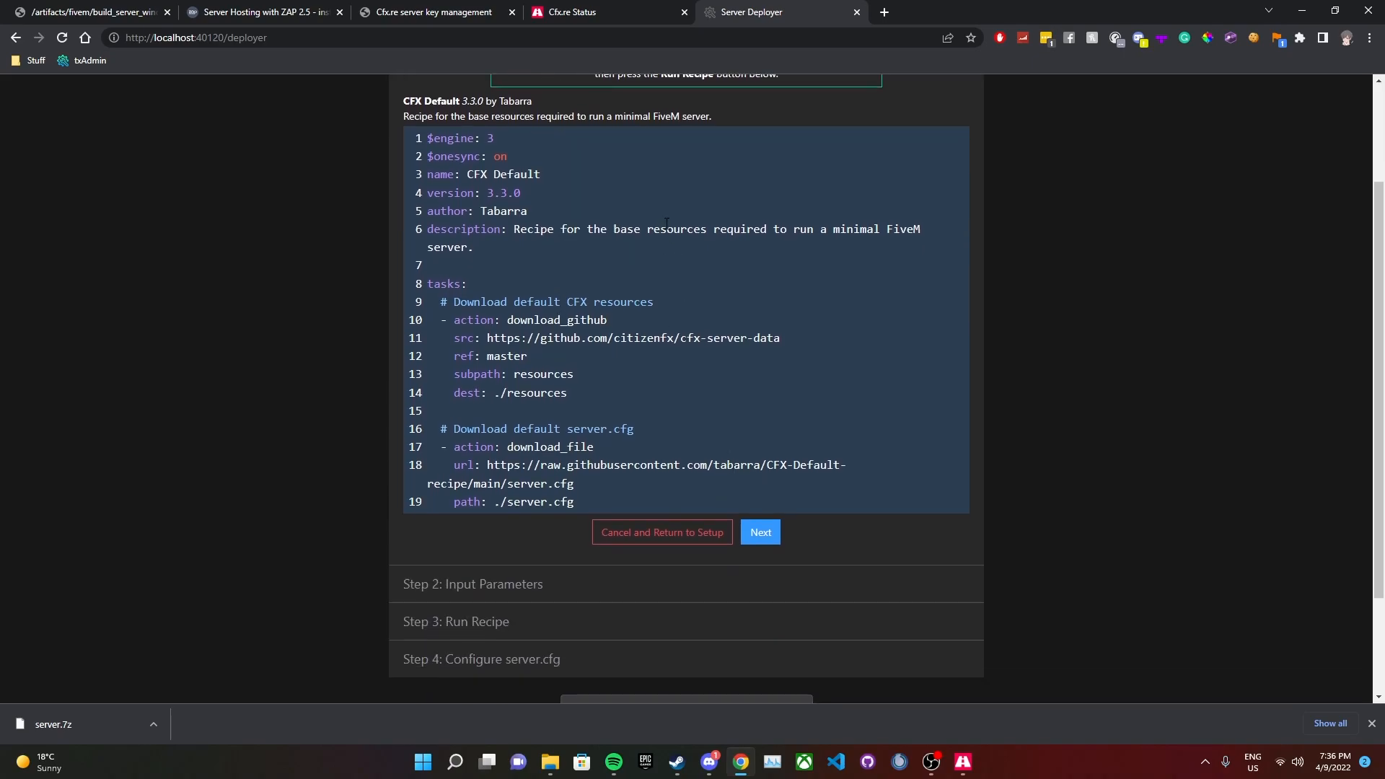
{"action": "scroll", "coordinate": [647, 239], "scroll_direction": "up", "scroll_amount": 2}
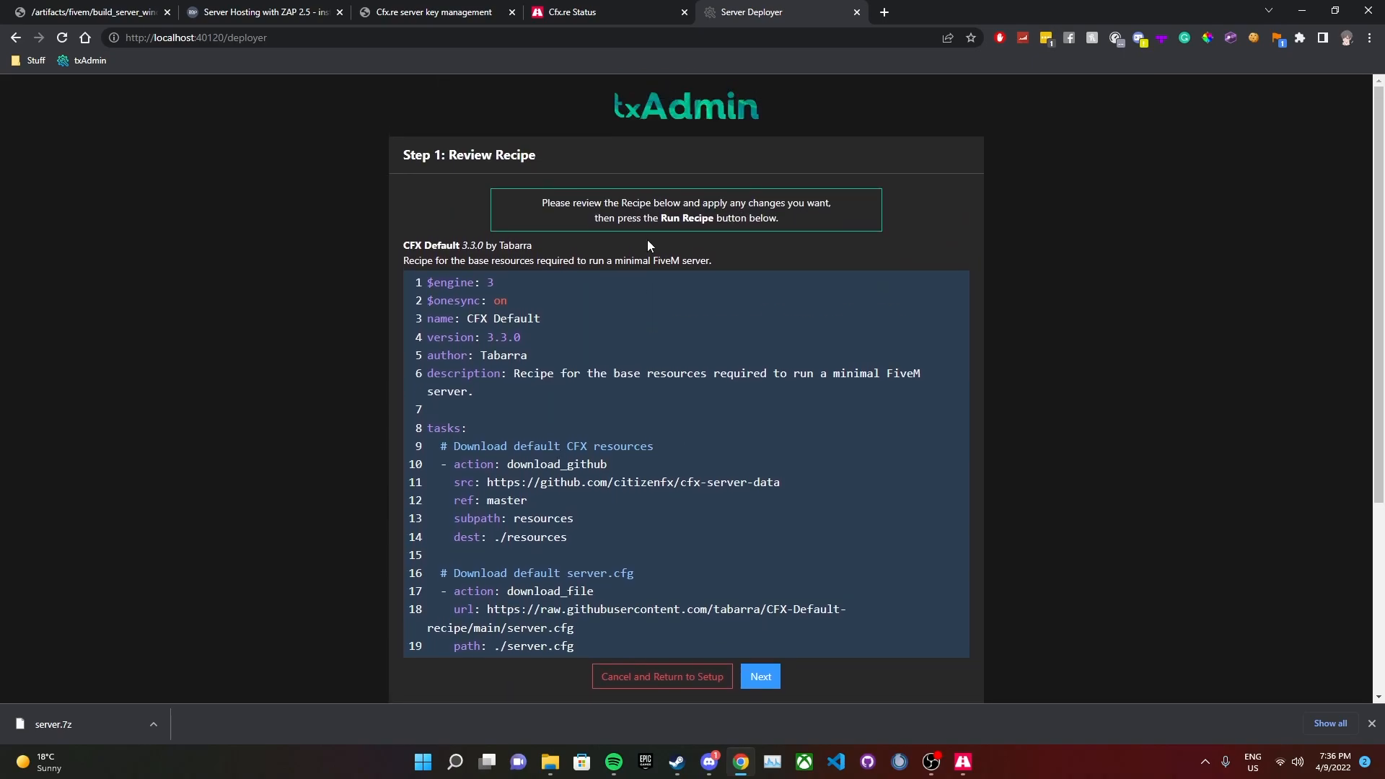
{"action": "scroll", "coordinate": [647, 239], "scroll_direction": "down", "scroll_amount": 3}
{"action": "scroll", "coordinate": [646, 252], "scroll_direction": "down", "scroll_amount": 1}
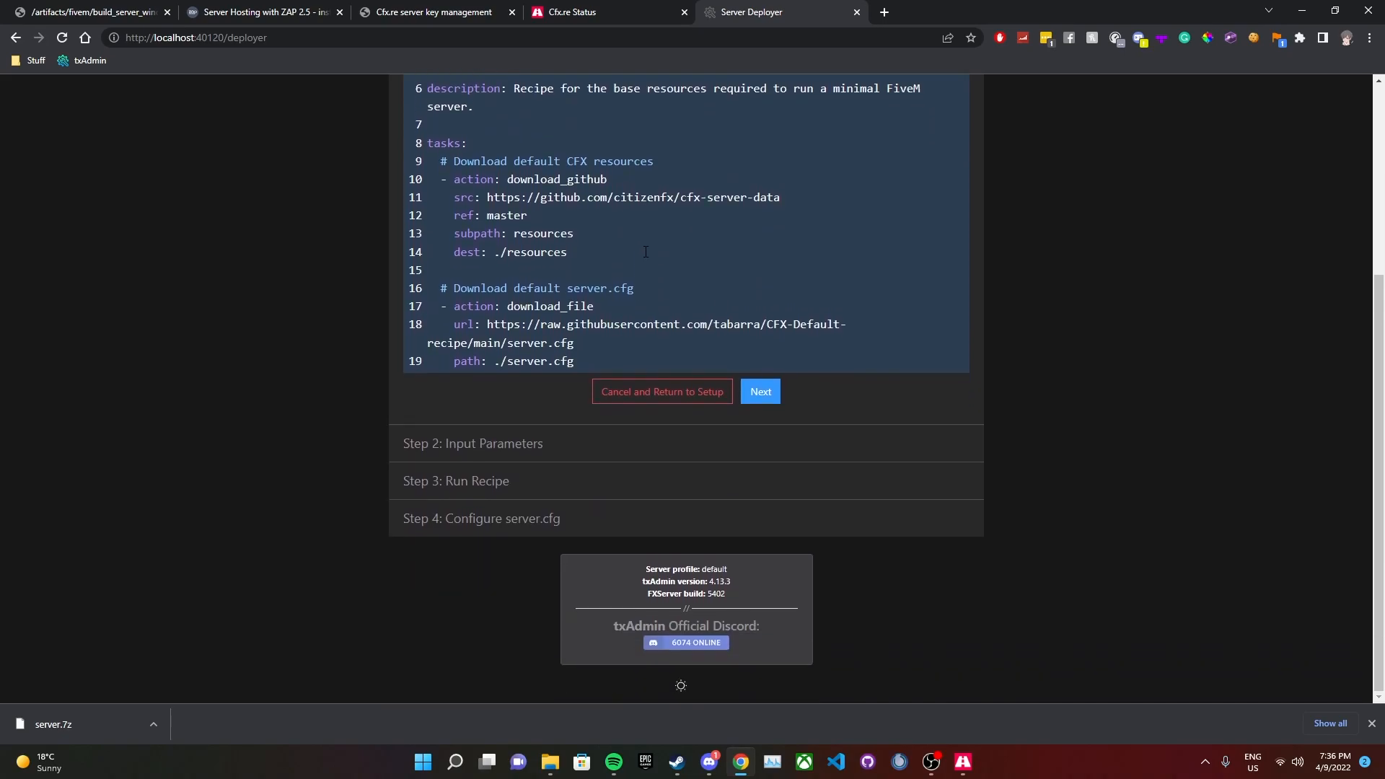
{"action": "left_click", "coordinate": [752, 394]}
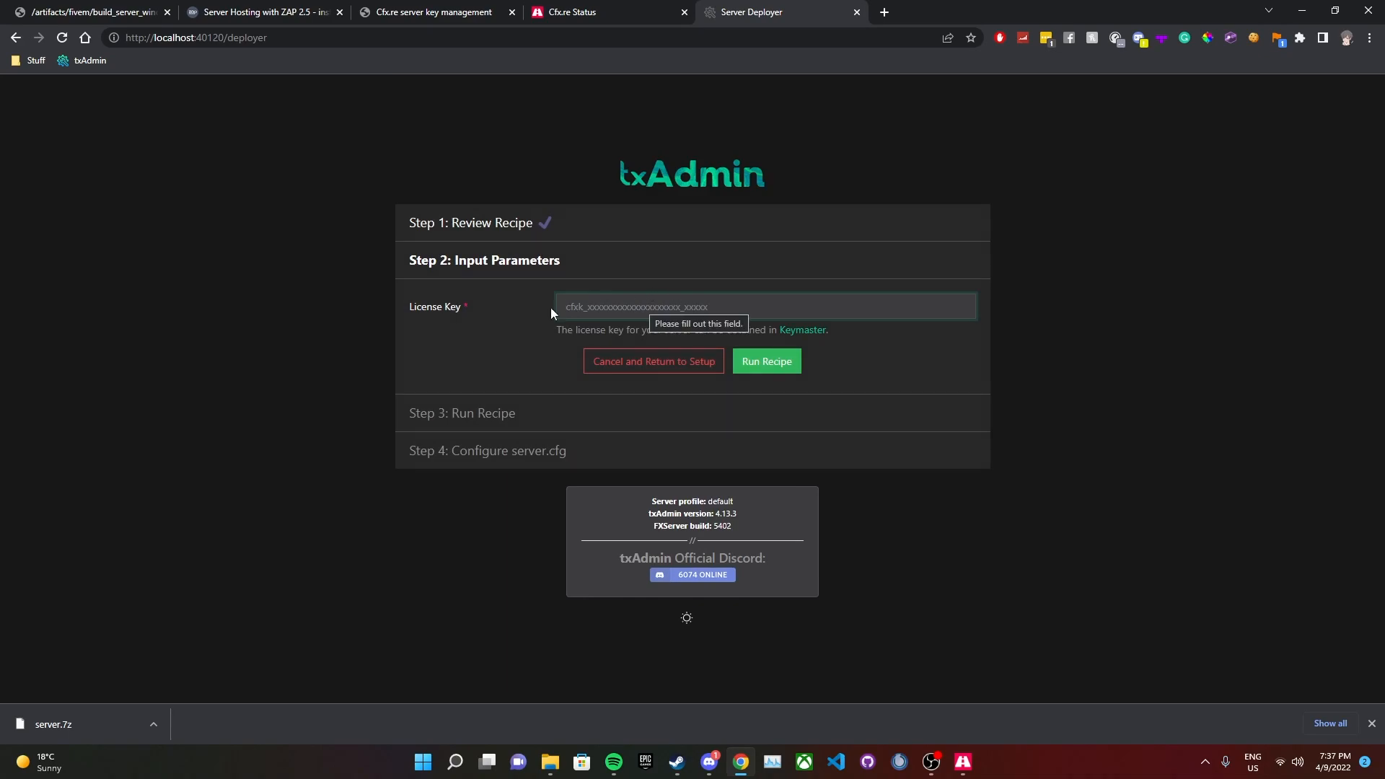
Switch to the Cfx.re Keymaster page and open the registration form for a new server key
{"action": "double_click", "coordinate": [466, 260]}
{"action": "left_click_drag", "start_coordinate": [443, 309], "coordinate": [427, 310]}
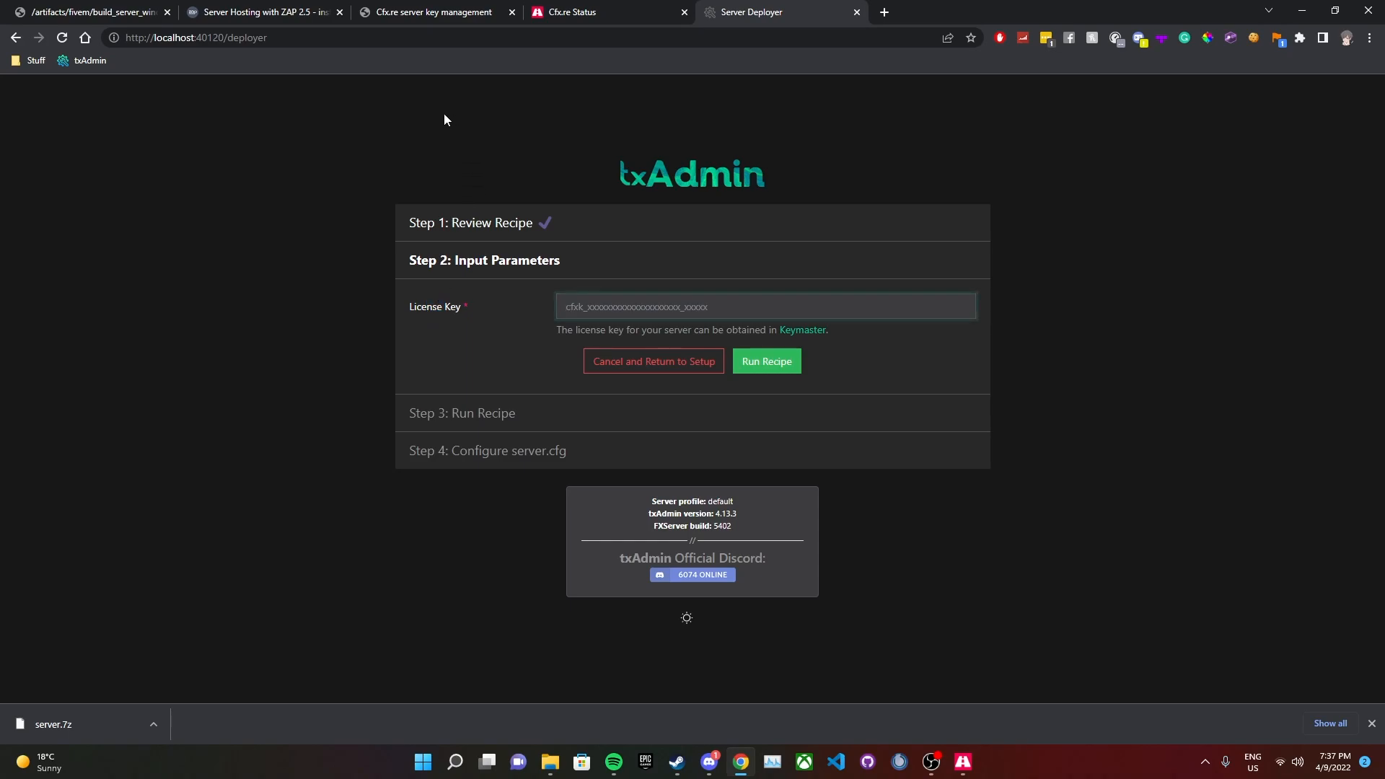
{"action": "left_click", "coordinate": [424, 12]}
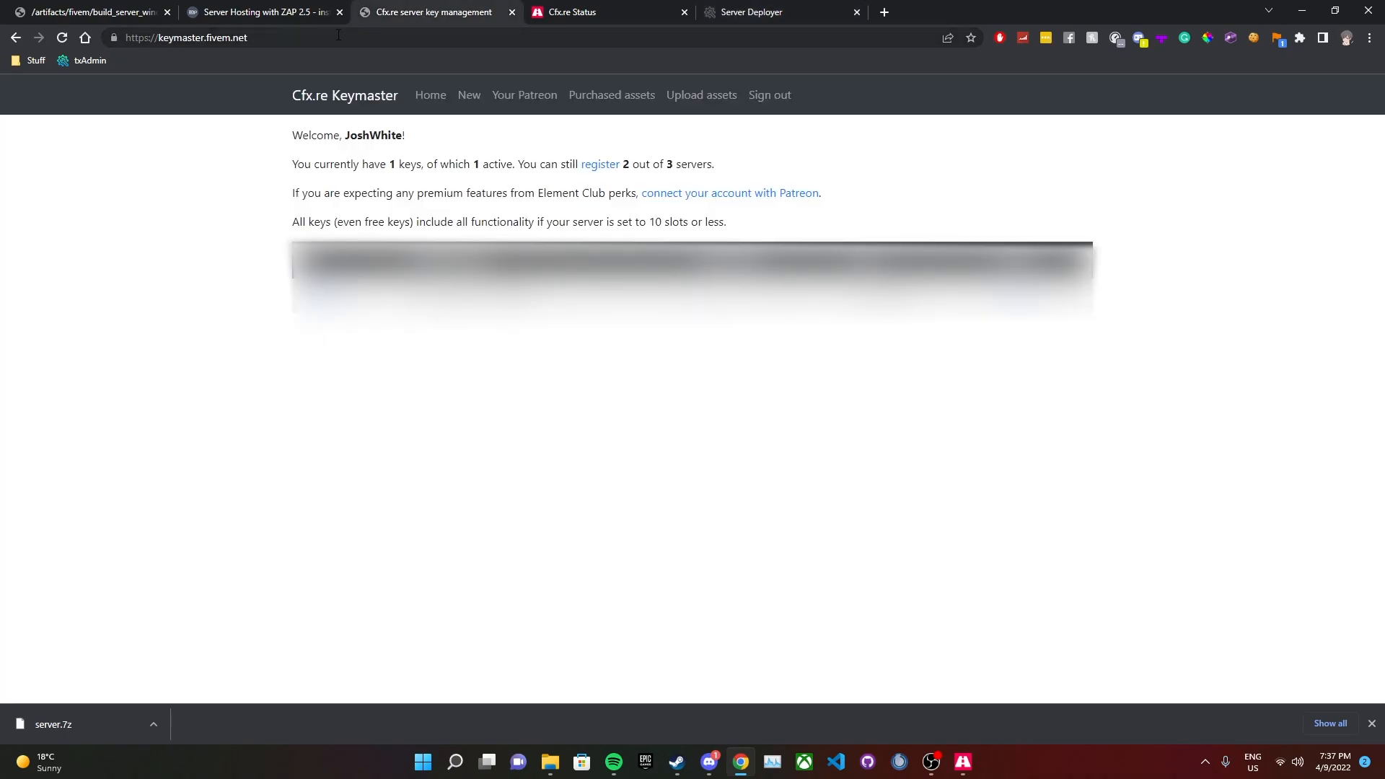
{"action": "left_click_drag", "start_coordinate": [254, 38], "coordinate": [239, 36]}
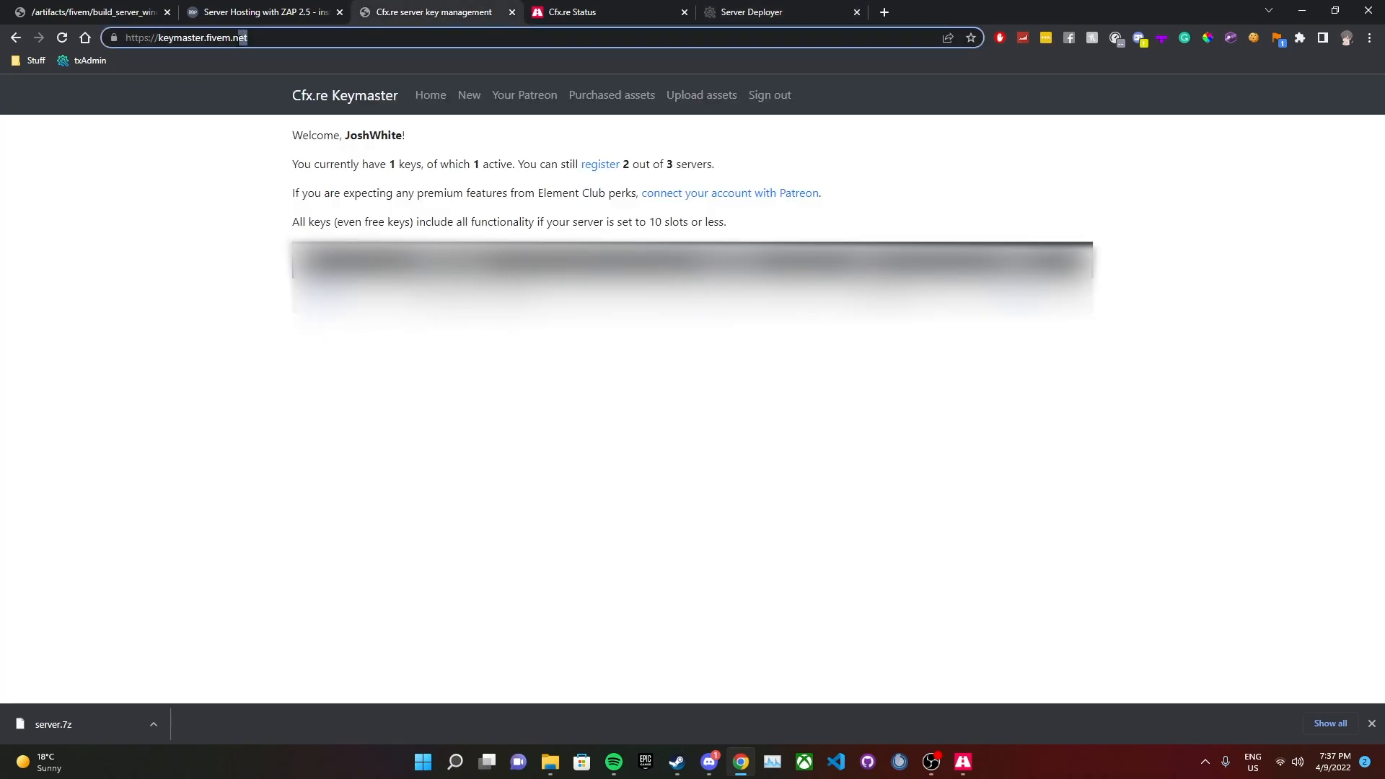
{"action": "left_click", "coordinate": [219, 127]}
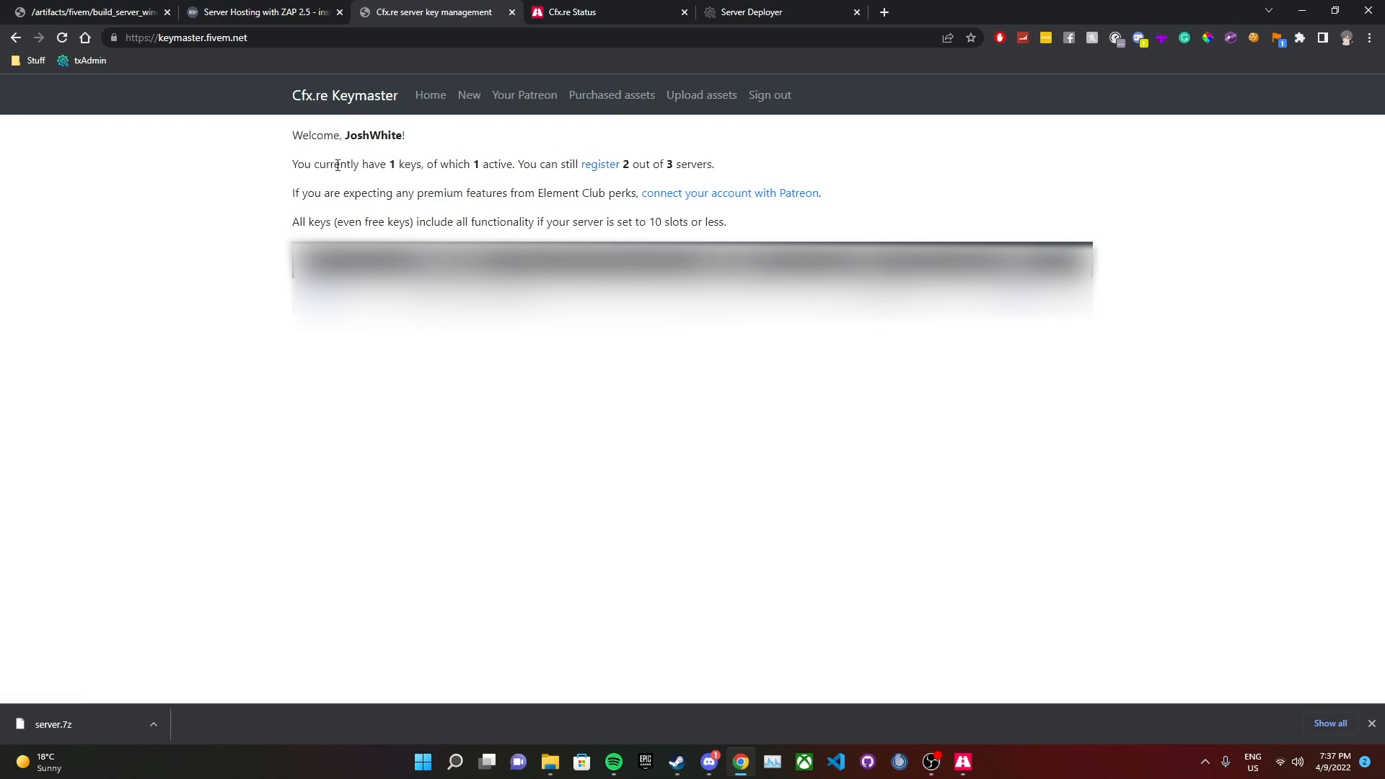
{"action": "left_click", "coordinate": [600, 165]}
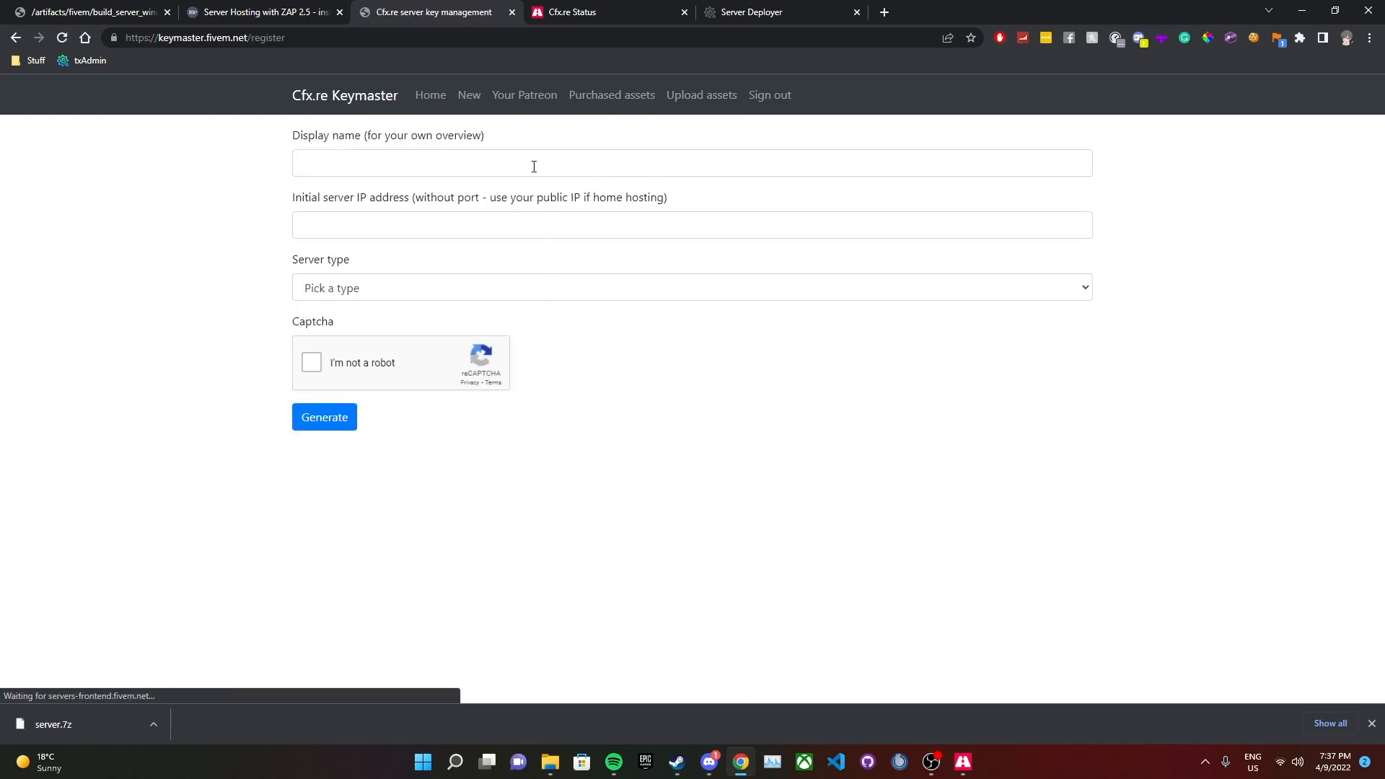
Examine the Display name and Initial server IP address fields of the server key registration form
{"action": "left_click", "coordinate": [534, 167]}
{"action": "left_click", "coordinate": [187, 161]}
{"action": "left_click", "coordinate": [321, 162]}
{"action": "left_click_drag", "start_coordinate": [303, 134], "coordinate": [352, 136]}
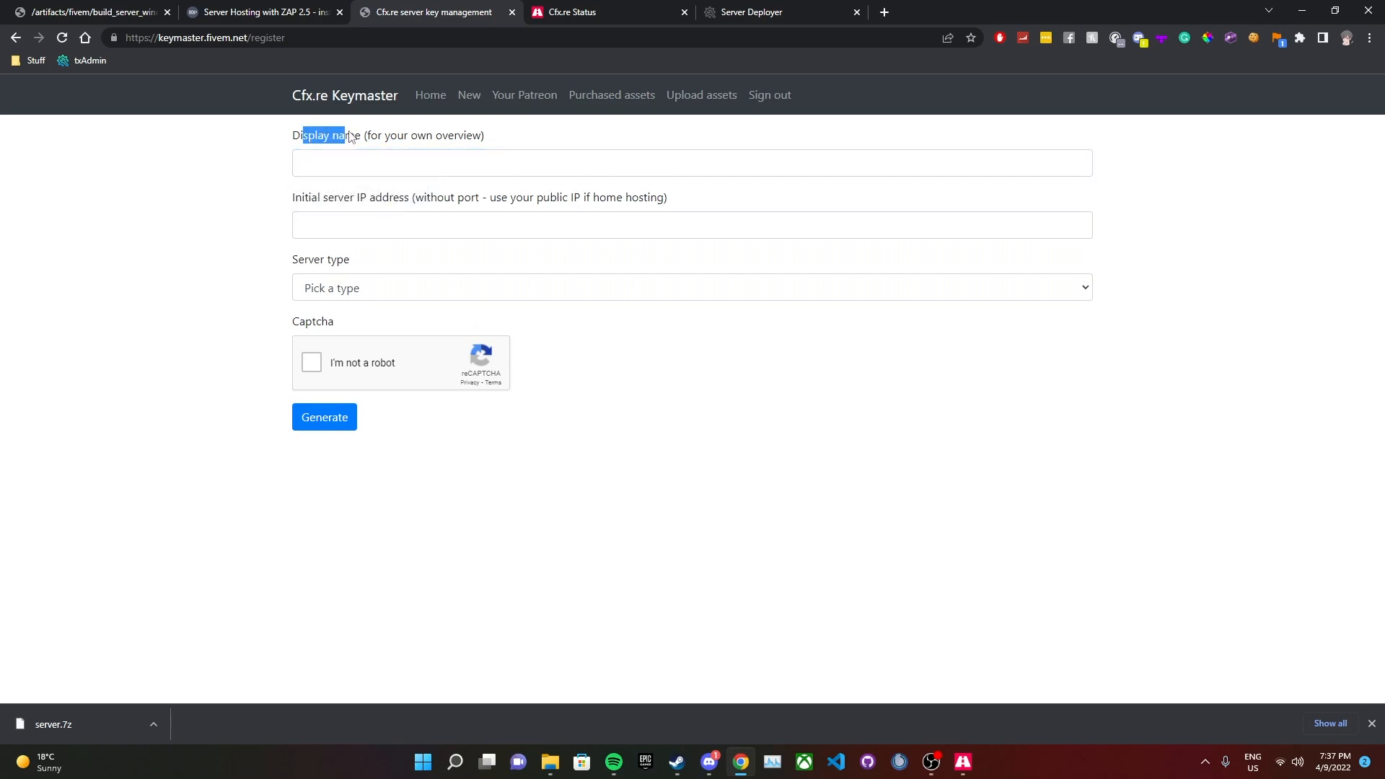
{"action": "left_click", "coordinate": [351, 137]}
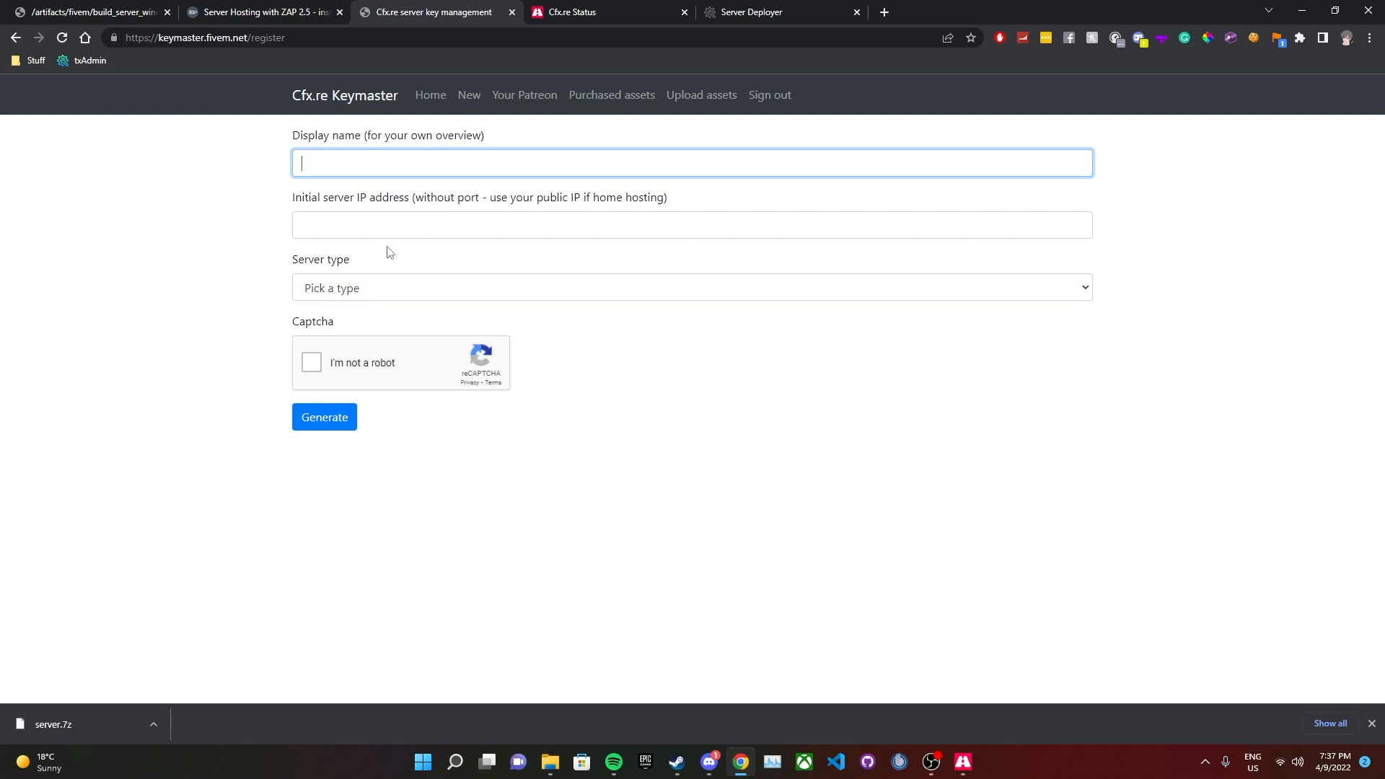
{"action": "left_click", "coordinate": [349, 223]}
{"action": "left_click", "coordinate": [223, 207]}
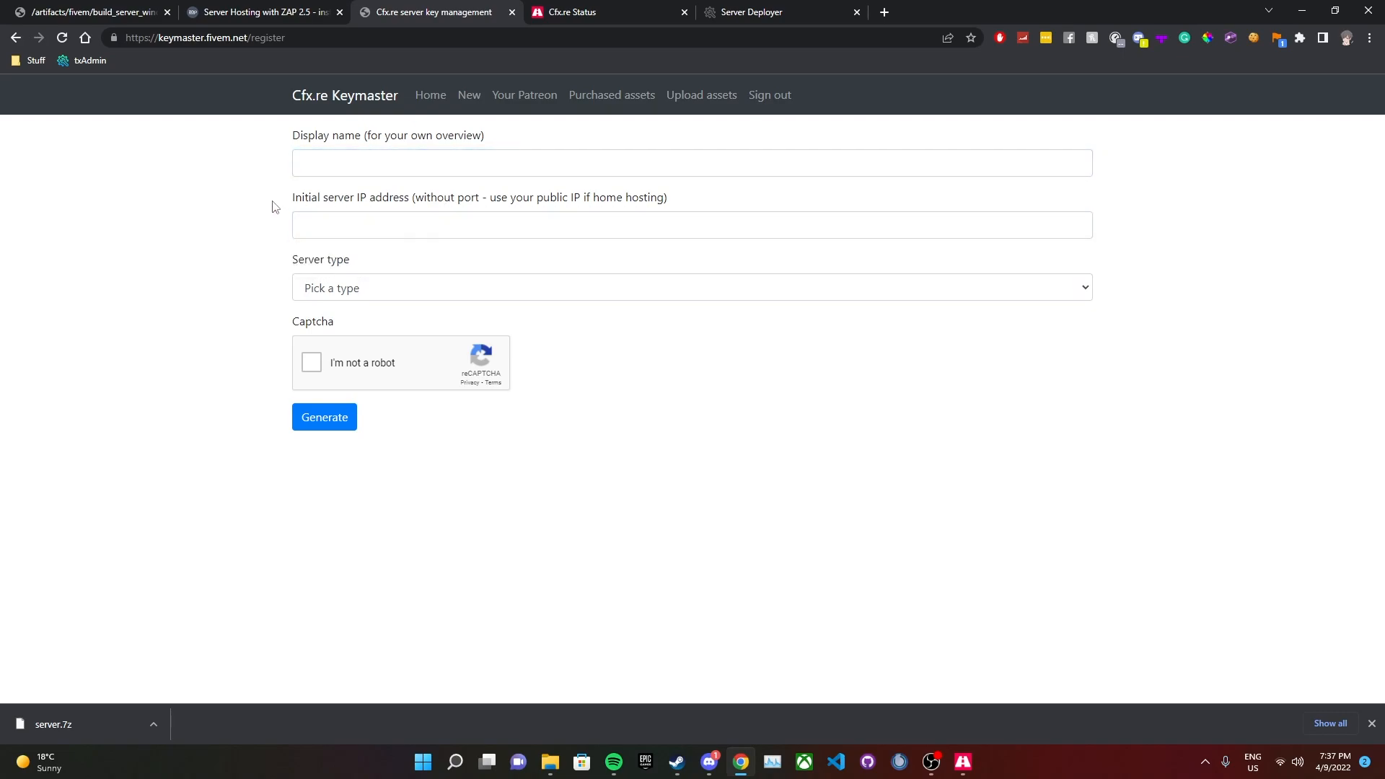
{"action": "left_click_drag", "start_coordinate": [345, 197], "coordinate": [374, 198]}
{"action": "left_click", "coordinate": [374, 198]}
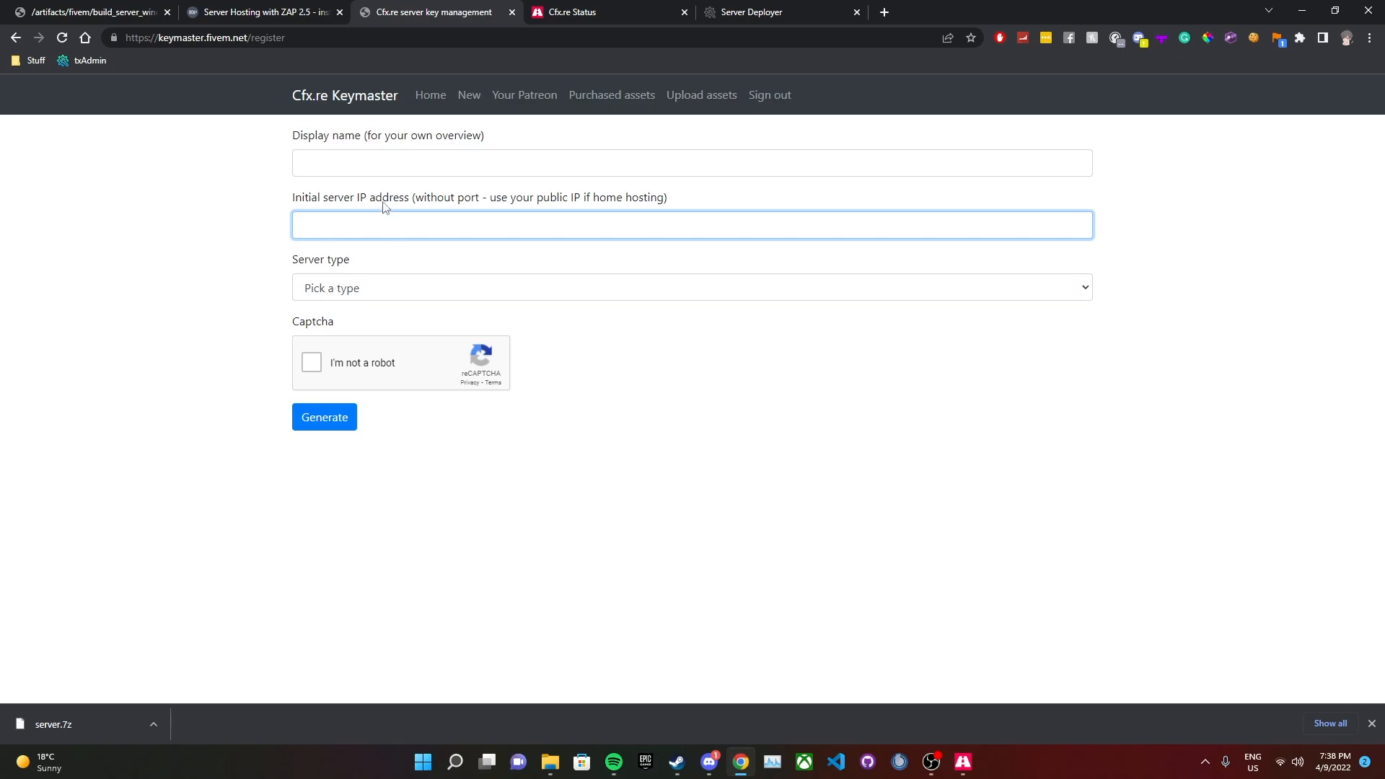
Set the server key's display name to Tutorial and go to the Initial server IP address field
{"action": "left_click", "coordinate": [372, 161]}
{"action": "type", "text": "Tu"}
{"action": "key", "text": "BackSpace"}
{"action": "type", "text": "utorial"}
{"action": "key", "text": "Tab"}
{"action": "left_click", "coordinate": [380, 155]}
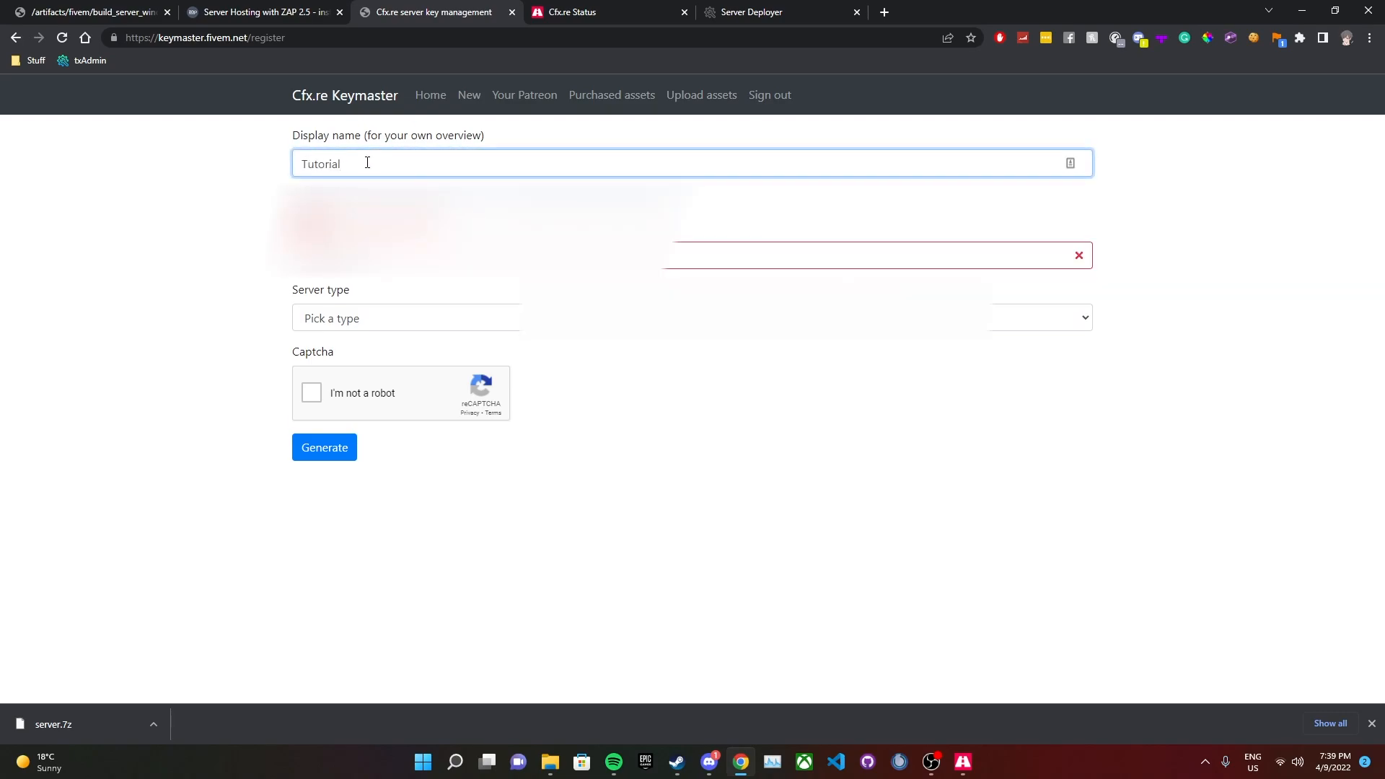
{"action": "left_click", "coordinate": [404, 255]}
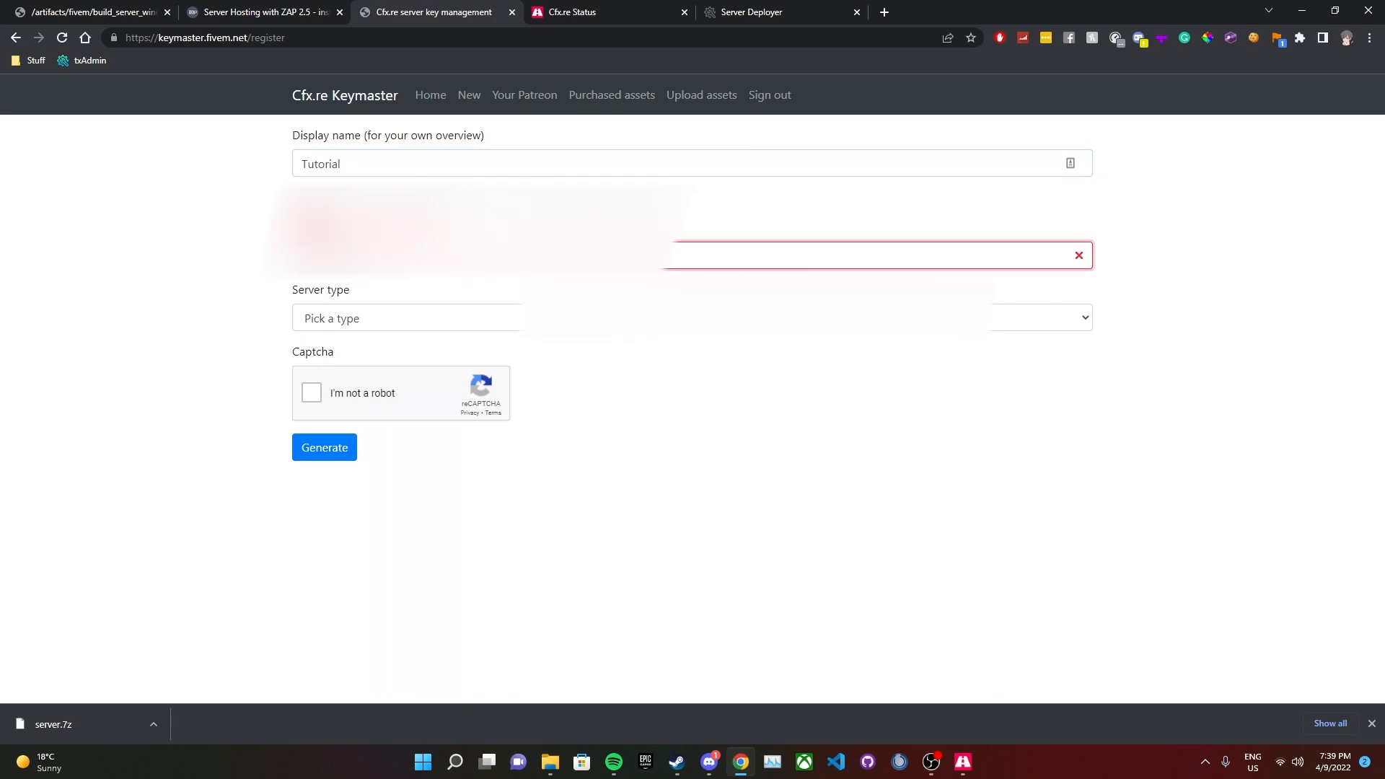
Set the server type to Other/Home hosted, complete the captcha and generate the server key
{"action": "left_click", "coordinate": [372, 319]}
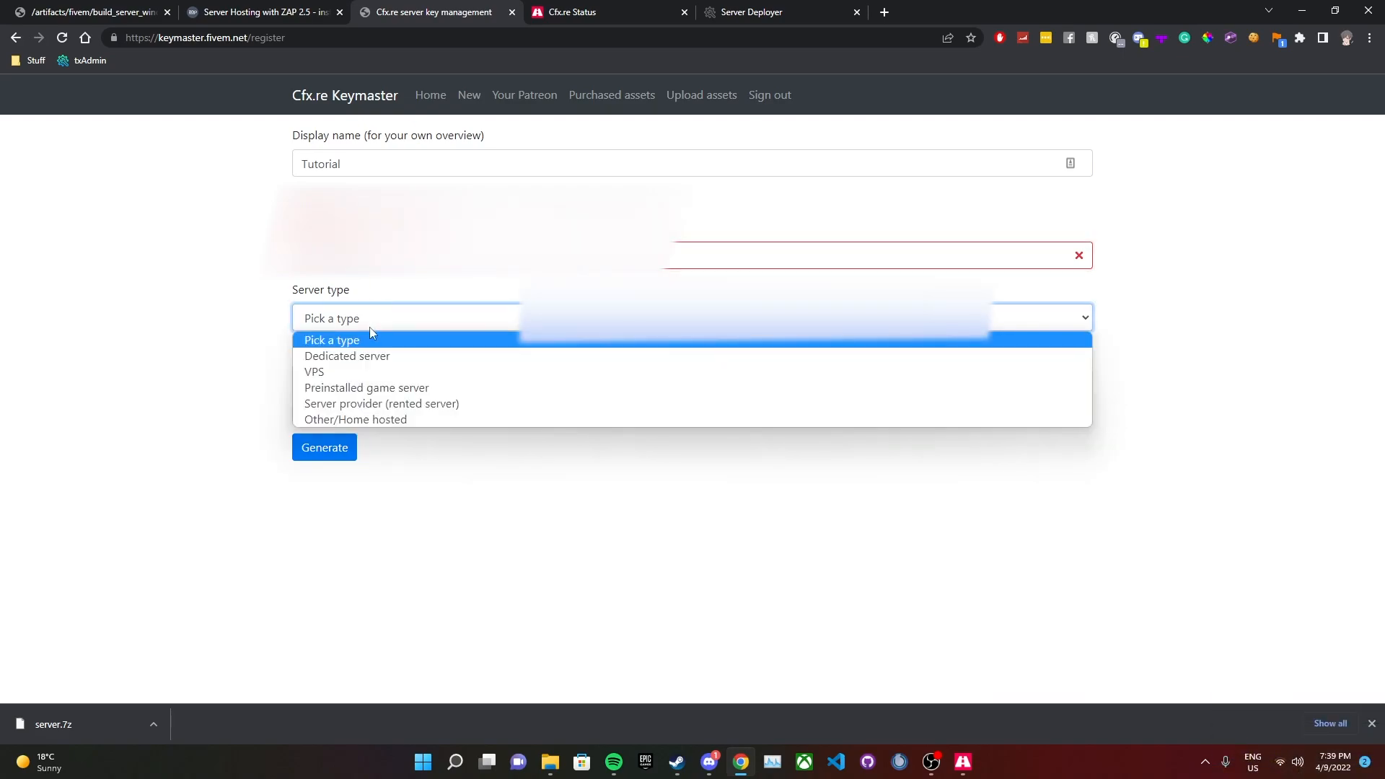
{"action": "left_click", "coordinate": [366, 421]}
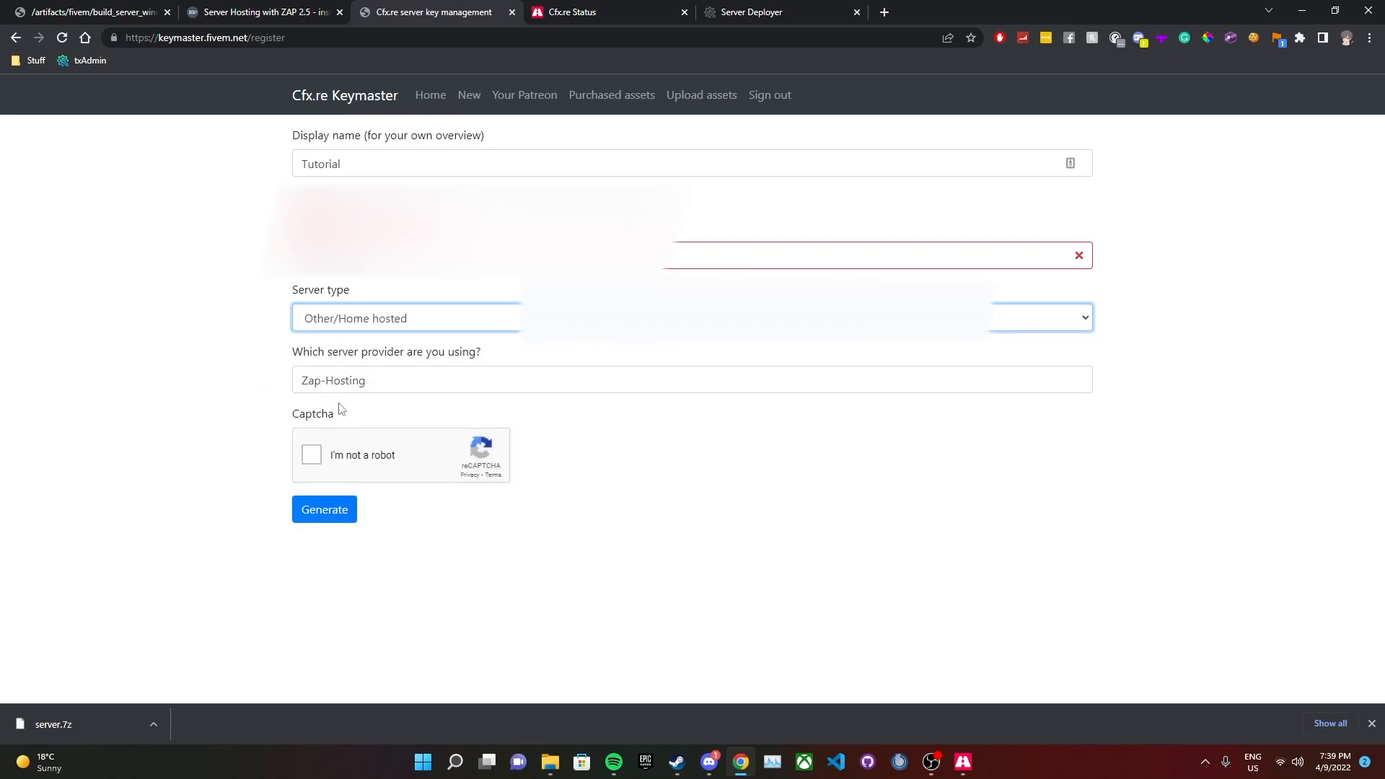
{"action": "left_click", "coordinate": [352, 459]}
{"action": "left_click", "coordinate": [353, 505]}
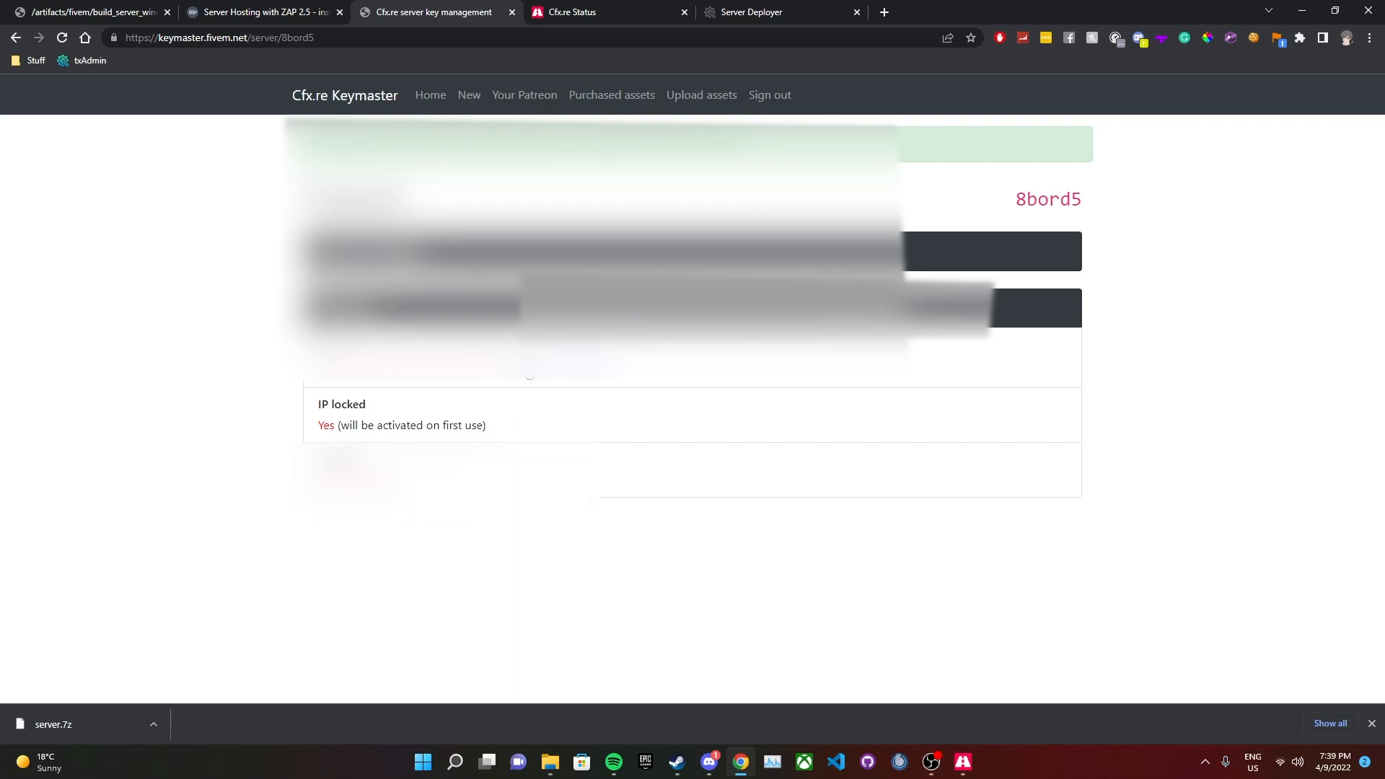
Return to the txAdmin Server Deployer and run the recipe with the generated license key in the License Key field
{"action": "left_click", "coordinate": [750, 7]}
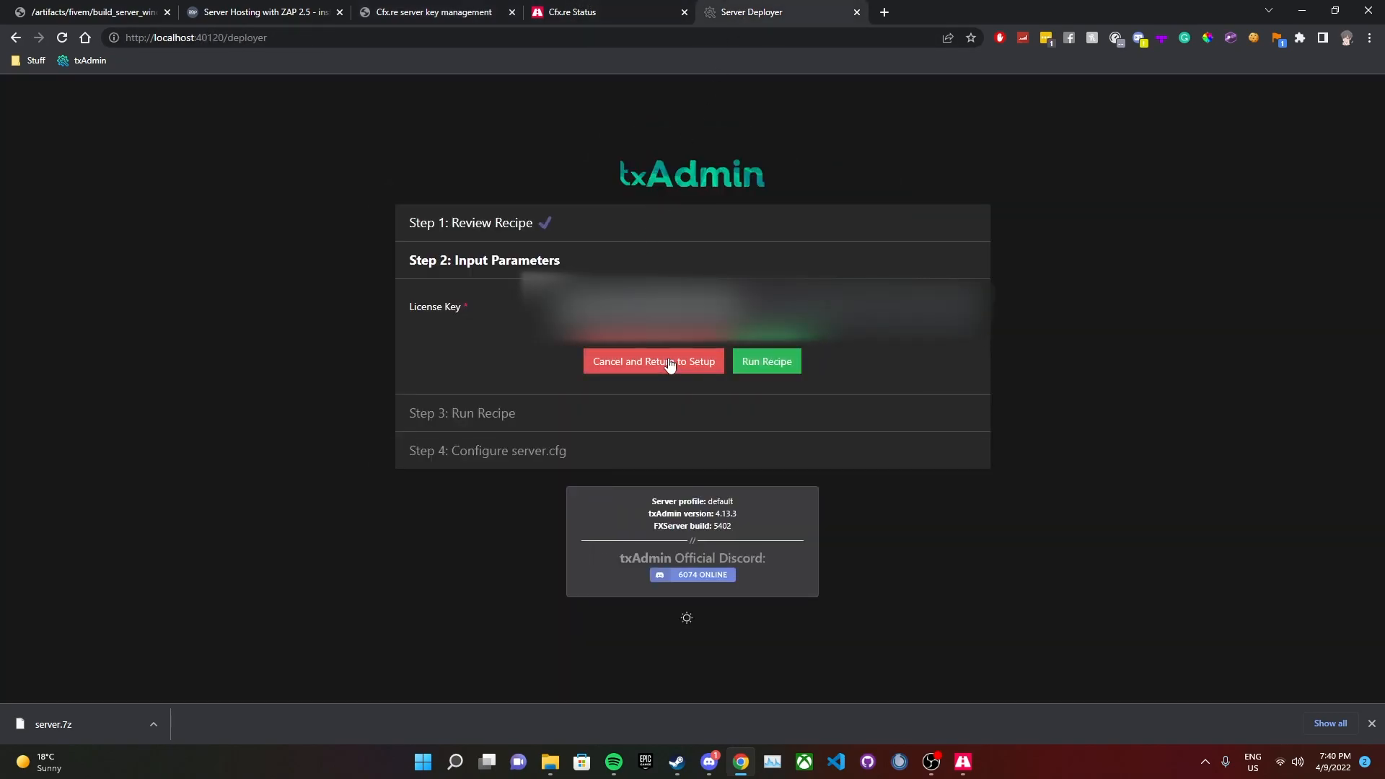
{"action": "left_click", "coordinate": [765, 365]}
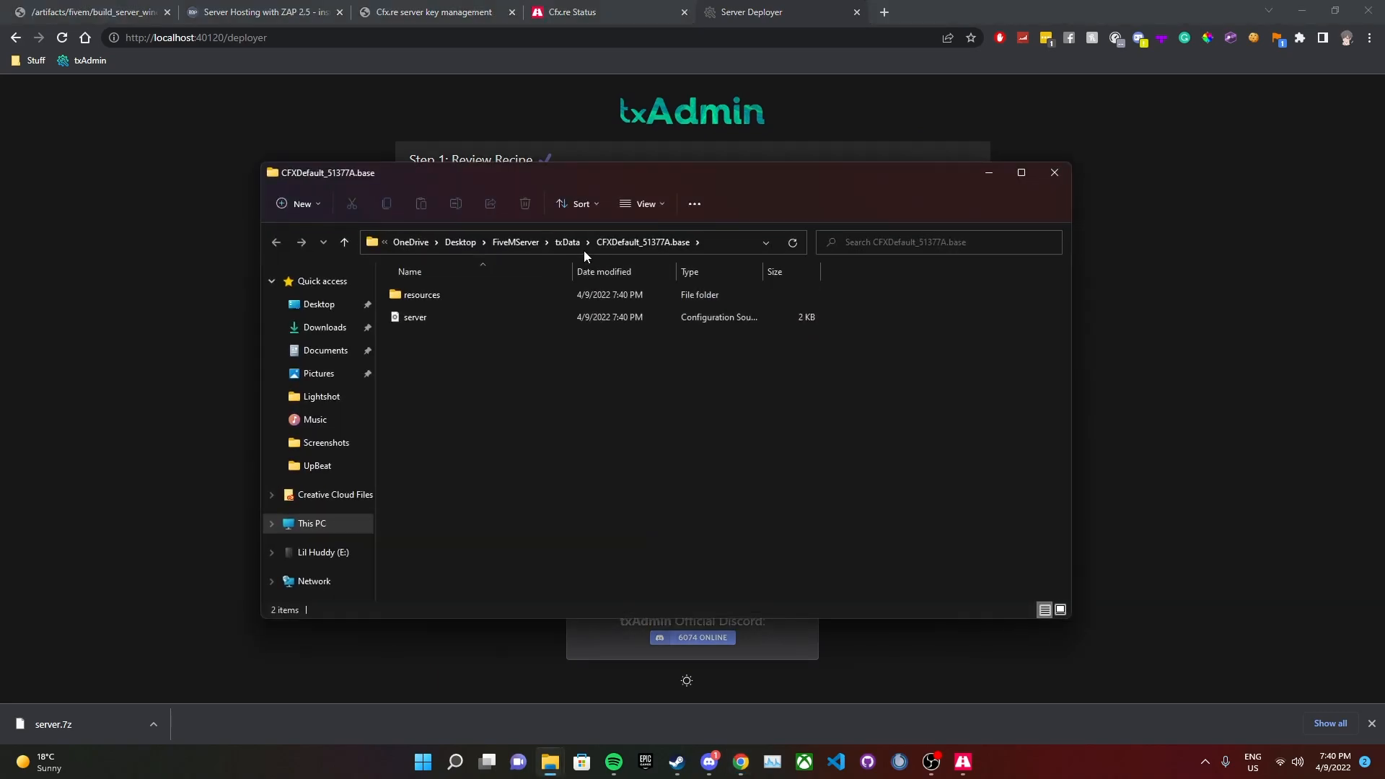
Examine the deployed resources folder and server file in the CFXDefault_51377A.base folder, and return to the deployer
{"action": "left_click_drag", "start_coordinate": [555, 373], "coordinate": [594, 274]}
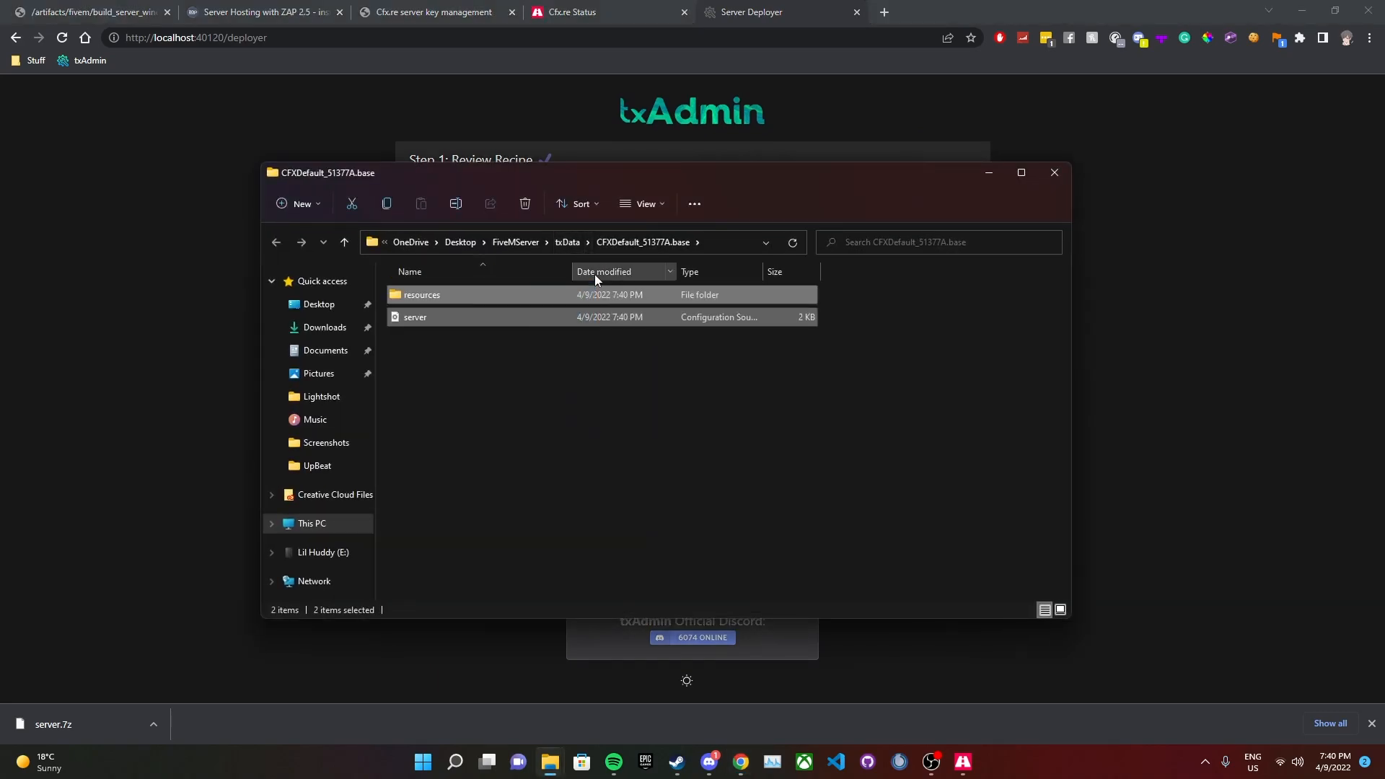
{"action": "left_click", "coordinate": [548, 374]}
{"action": "left_click_drag", "start_coordinate": [525, 356], "coordinate": [549, 285]}
{"action": "left_click", "coordinate": [168, 241]}
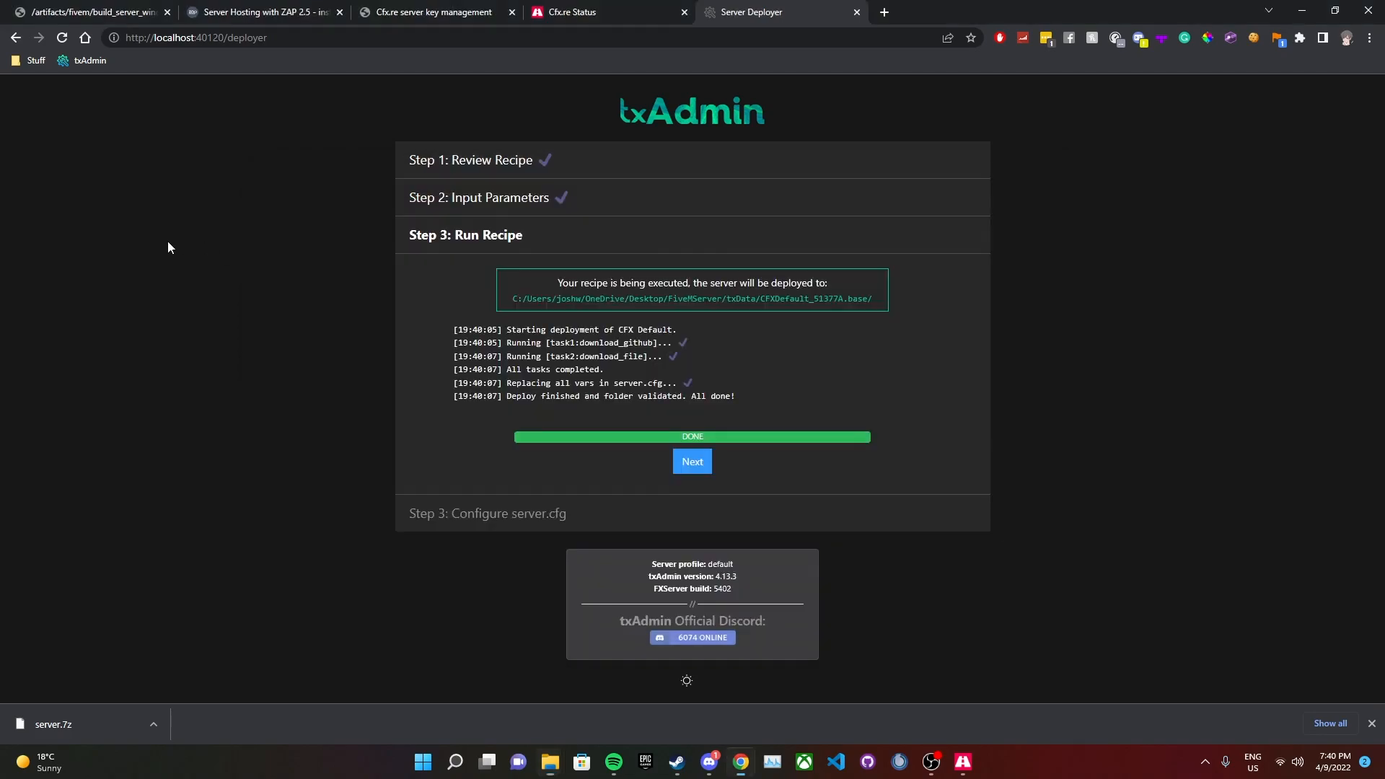
Proceed to the server.cfg configuration, review the file without editing it, and save it to start the server
{"action": "left_click", "coordinate": [692, 461]}
{"action": "scroll", "coordinate": [693, 433], "scroll_direction": "down", "scroll_amount": 5}
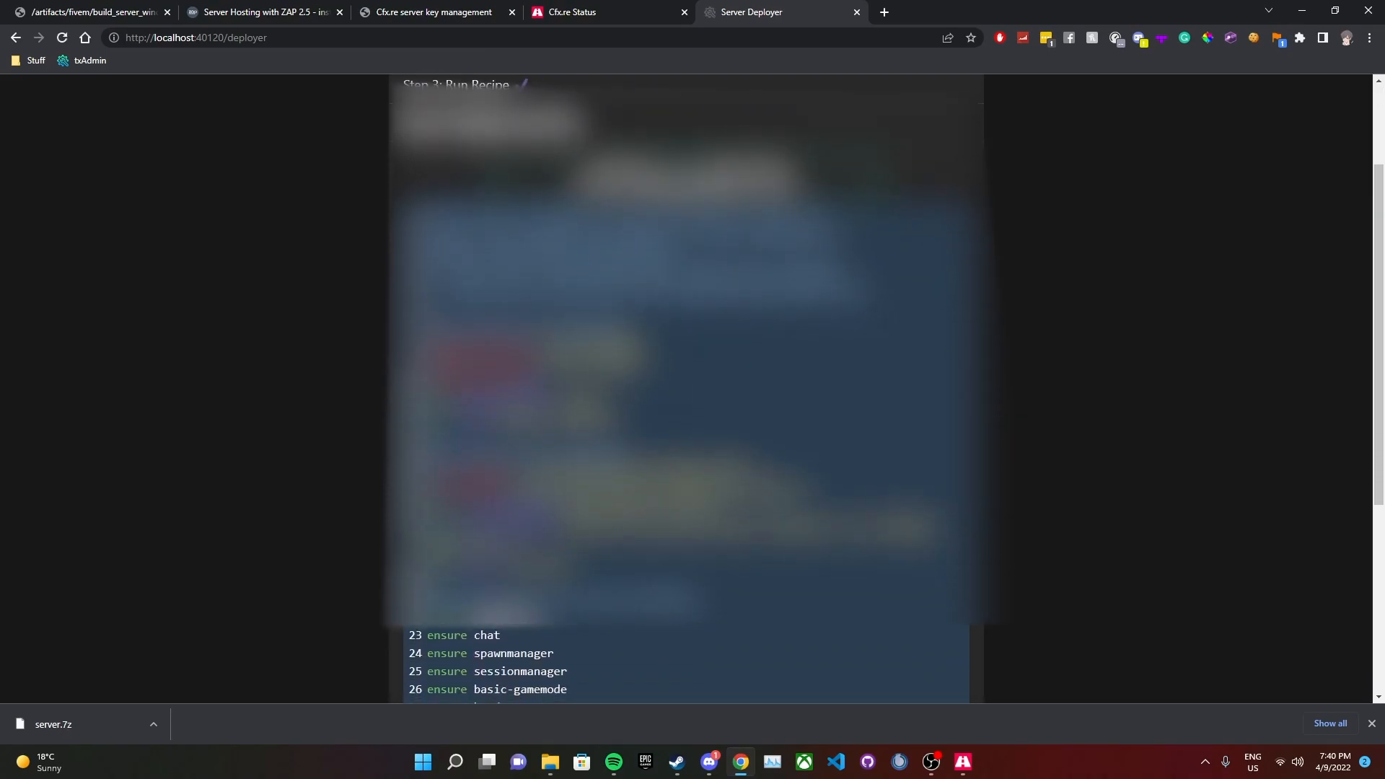
{"action": "scroll", "coordinate": [692, 390], "scroll_direction": "down", "scroll_amount": 1}
{"action": "scroll", "coordinate": [693, 389], "scroll_direction": "down", "scroll_amount": 3}
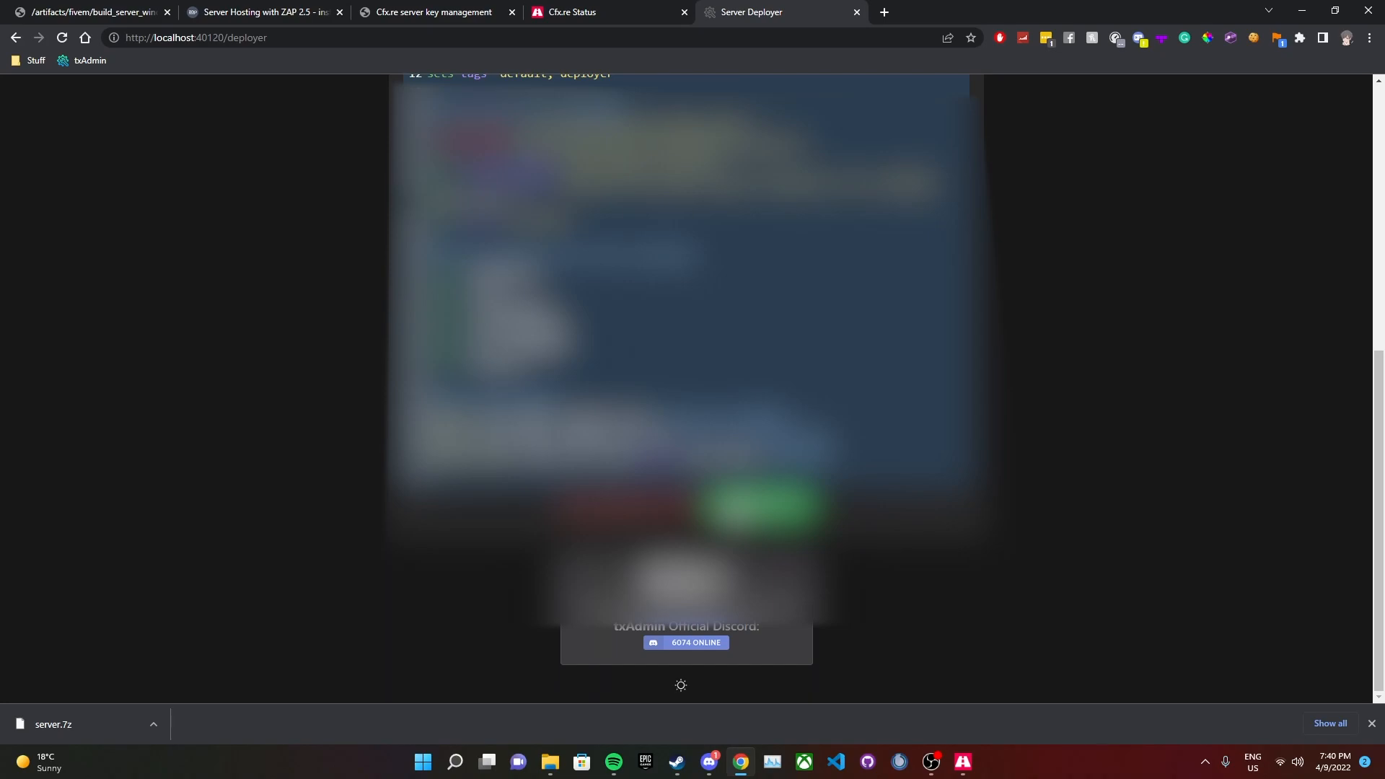
{"action": "left_click", "coordinate": [733, 507]}
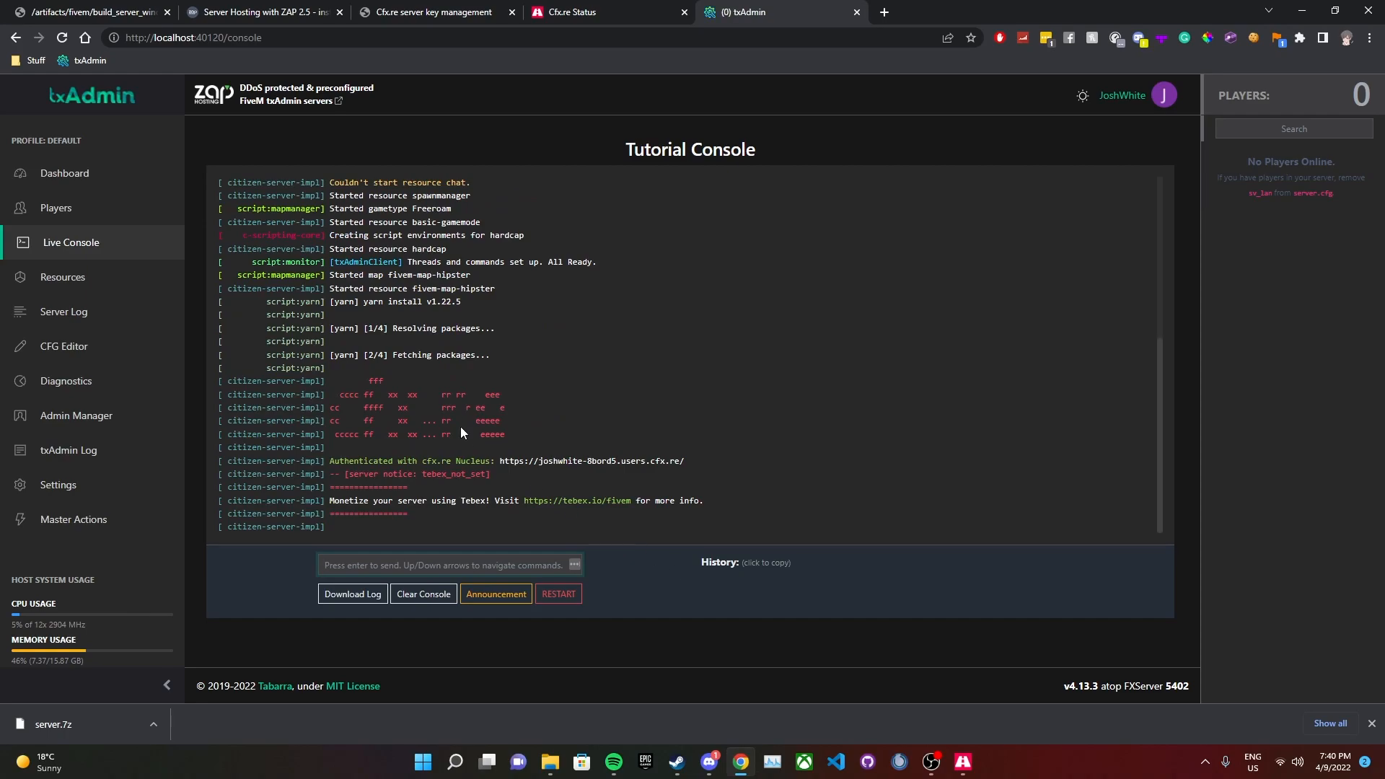
Review the server's startup output in the Live Console and open the txAdmin Dashboard
{"action": "scroll", "coordinate": [453, 390], "scroll_direction": "up", "scroll_amount": 2}
{"action": "scroll", "coordinate": [453, 391], "scroll_direction": "up", "scroll_amount": 3}
{"action": "scroll", "coordinate": [454, 390], "scroll_direction": "down", "scroll_amount": 5}
{"action": "left_click", "coordinate": [183, 174]}
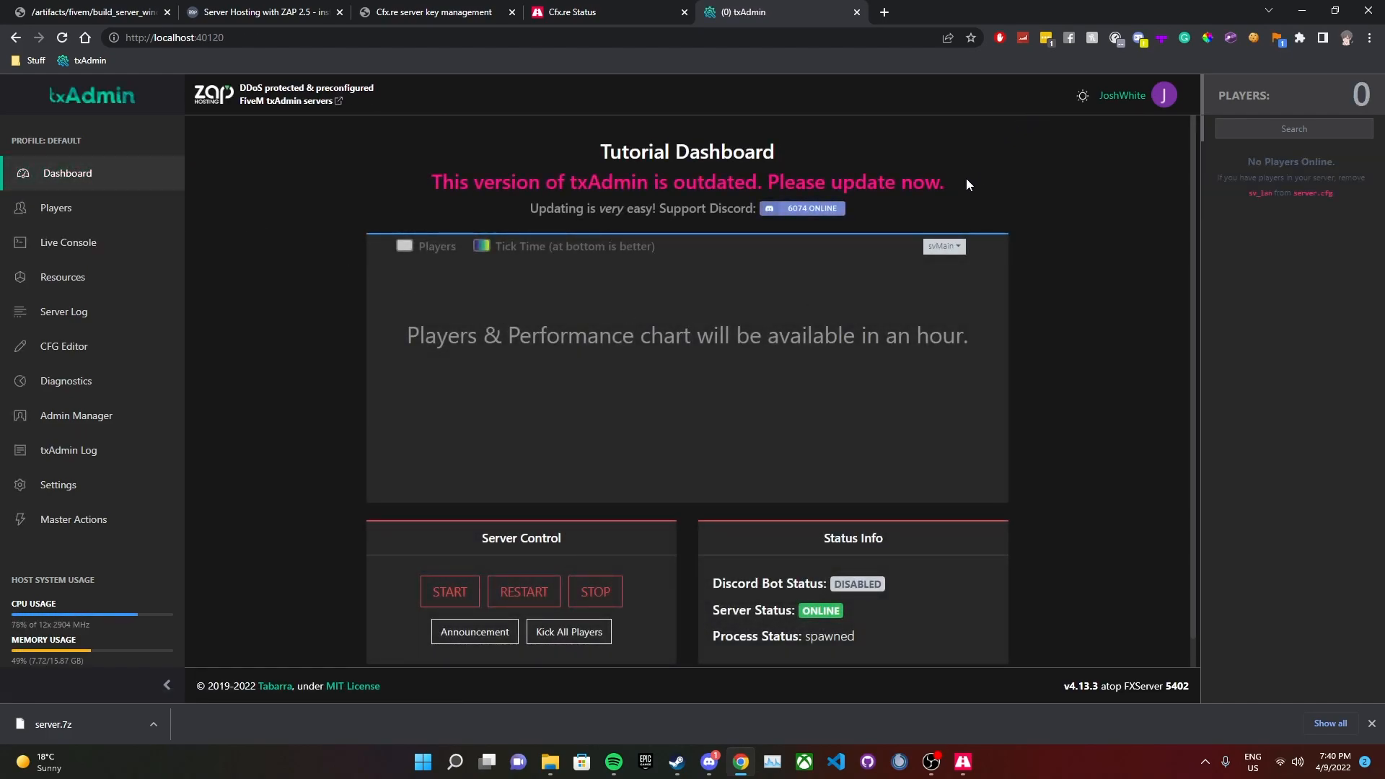
Launch the FiveM client from the Windows search and dismiss its Cfx.re sign-in prompt
{"action": "key", "text": "super"}
{"action": "type", "text": "fi"}
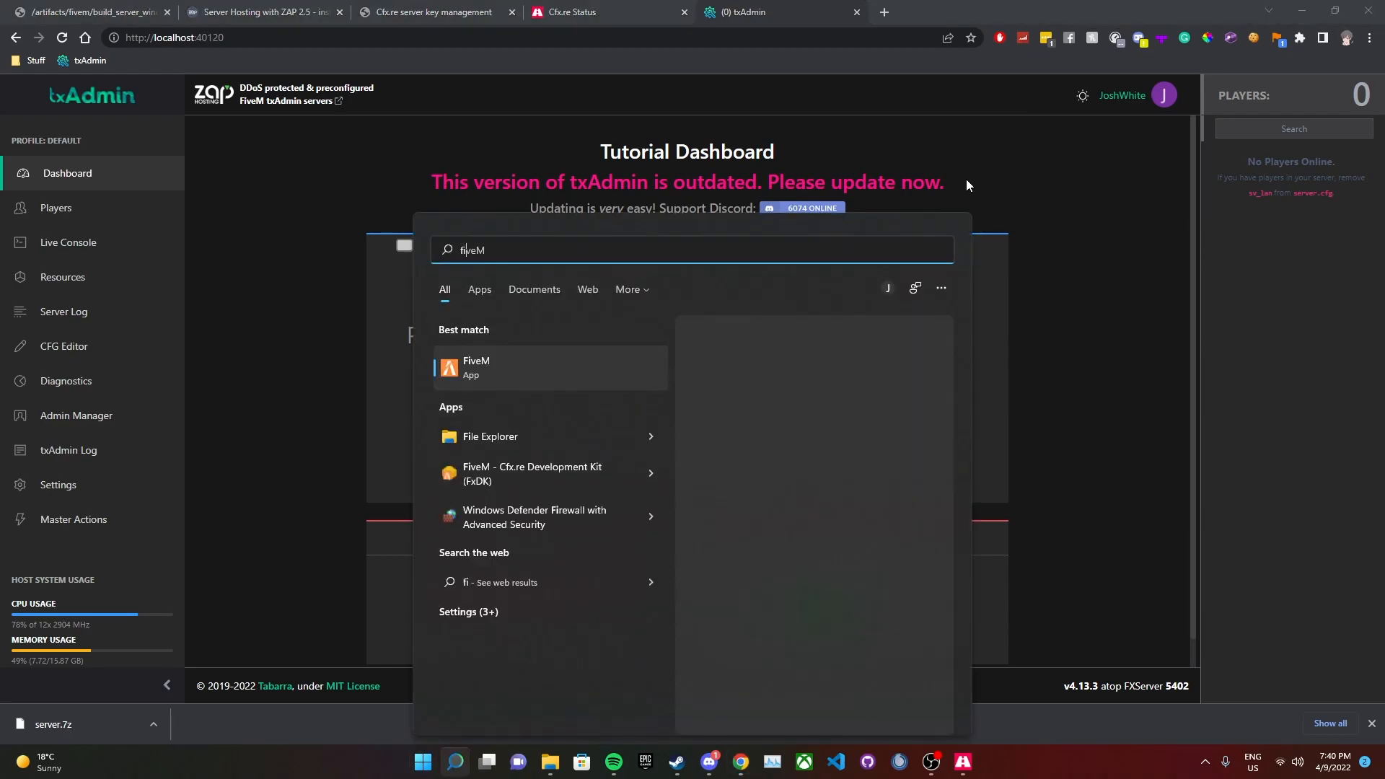
{"action": "key", "text": "Return"}
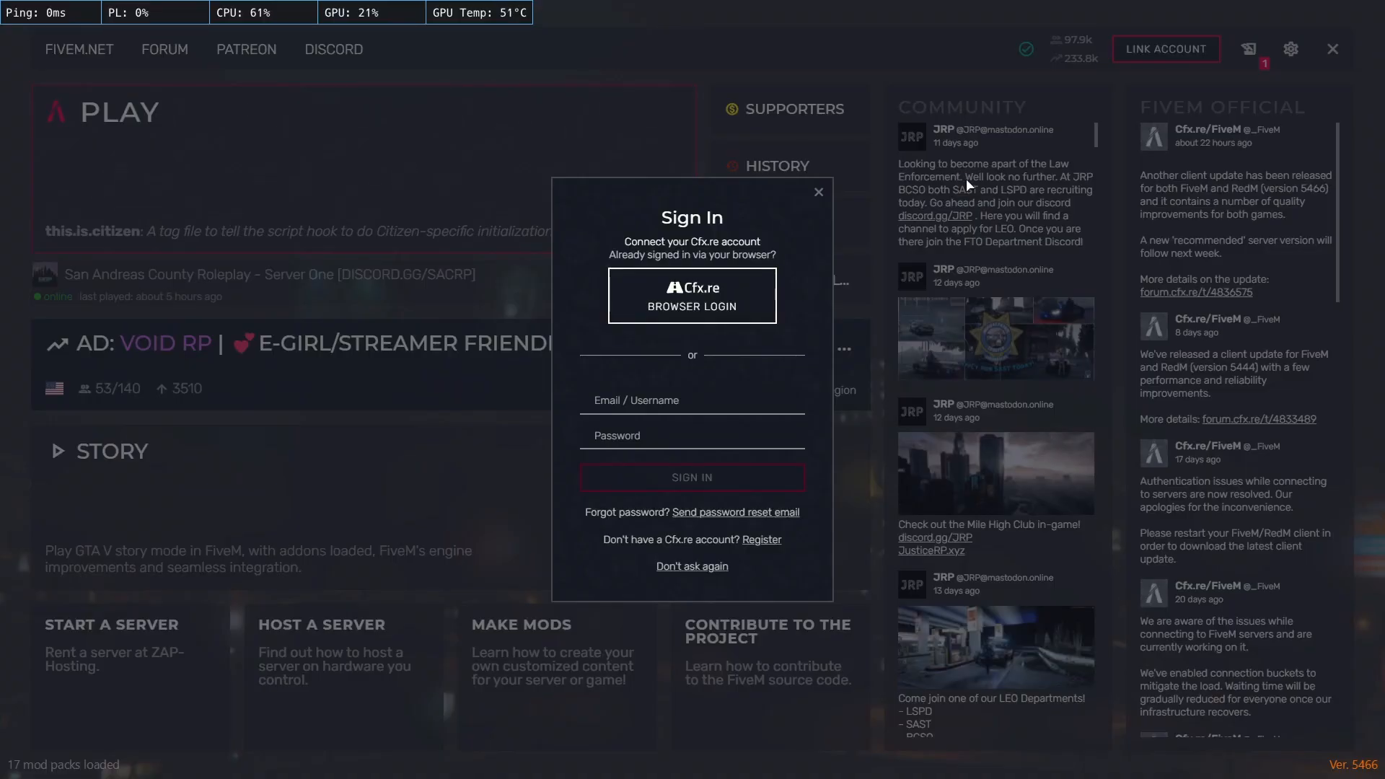
{"action": "left_click", "coordinate": [884, 59]}
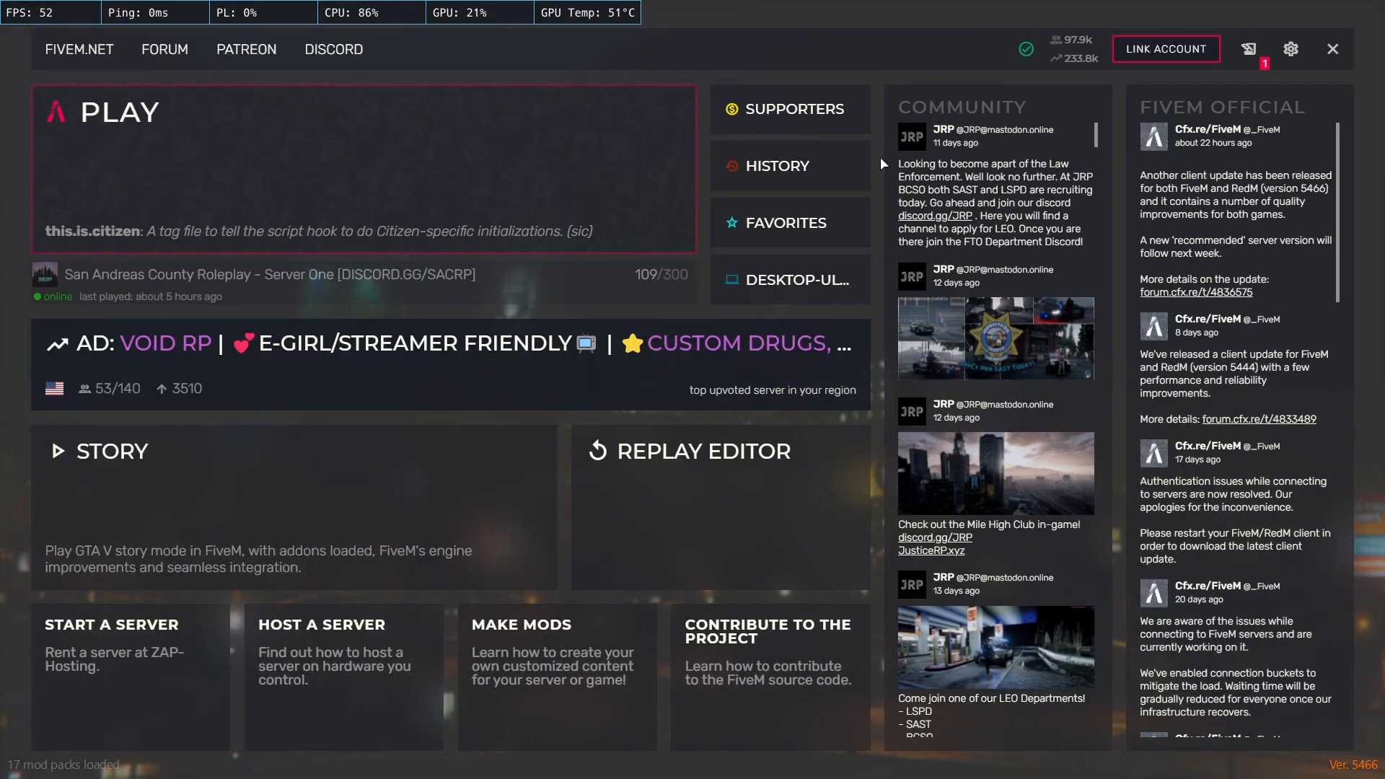
Join the local DESKTOP server, accept the restart for the required game version, and run the character around in game
{"action": "left_click", "coordinate": [772, 289]}
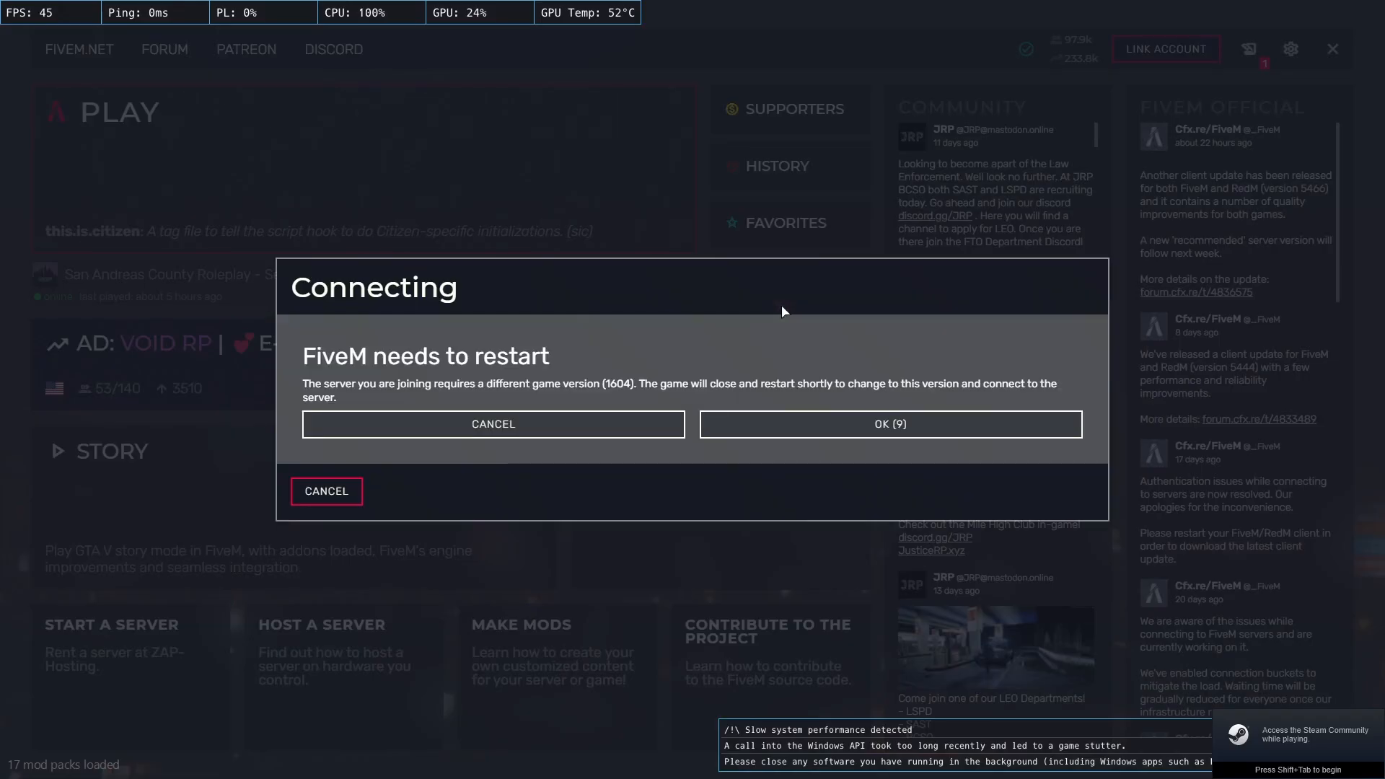
{"action": "left_click", "coordinate": [818, 428]}
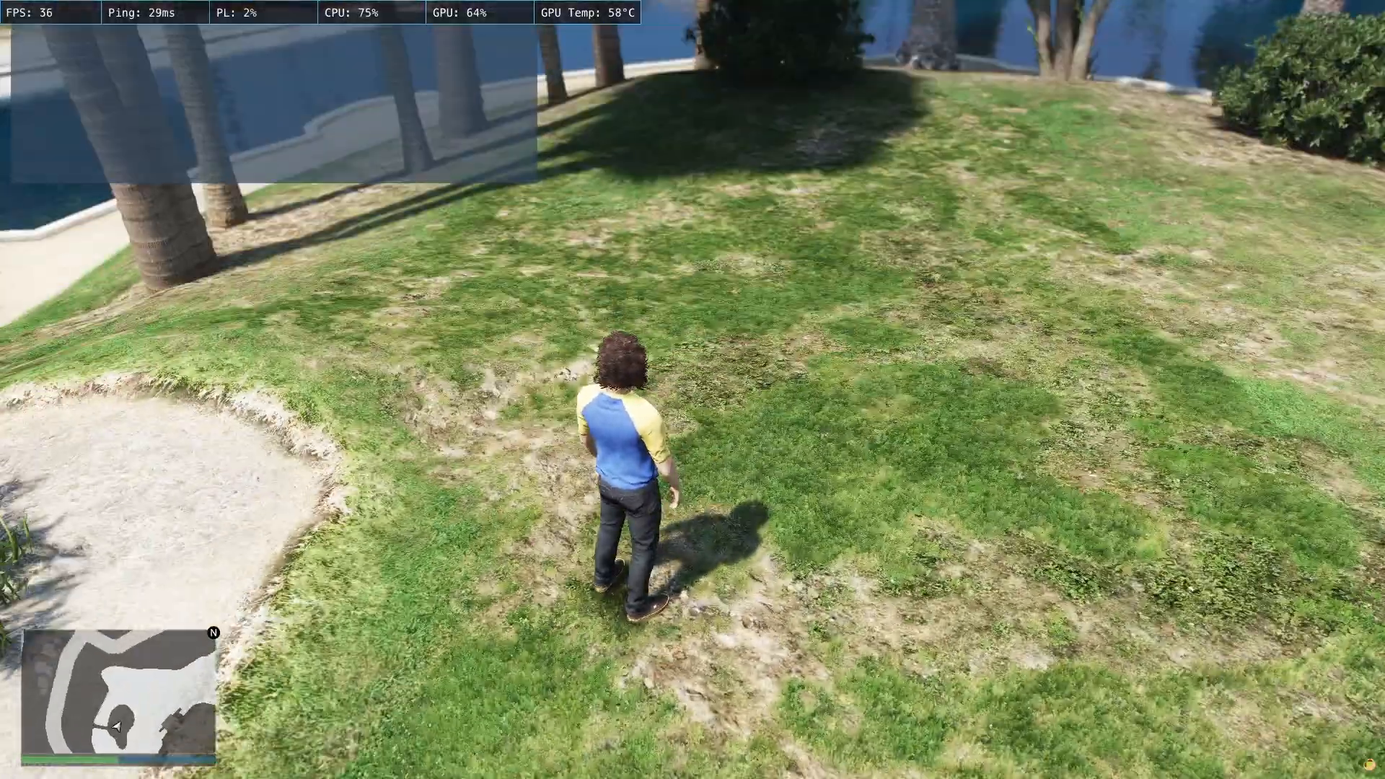
{"action": "key", "text": "w"}
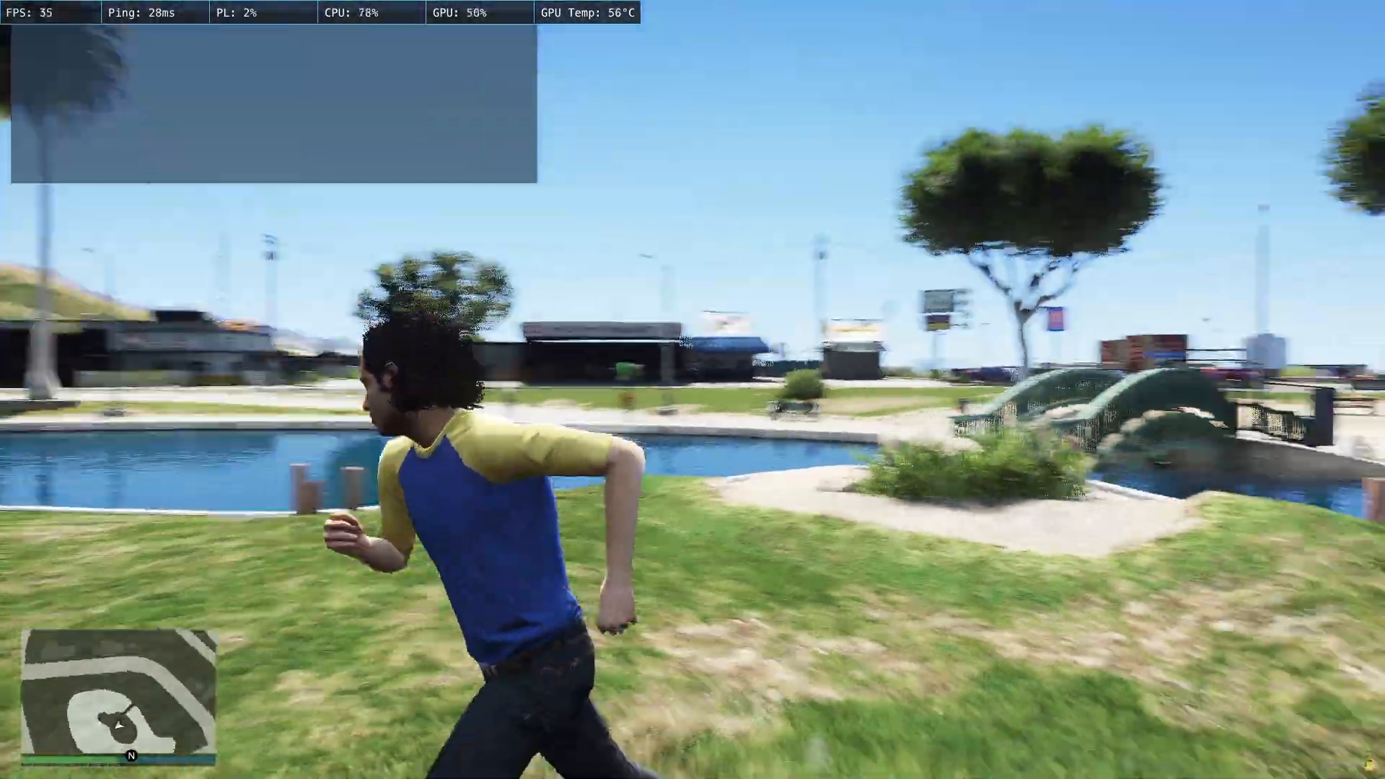